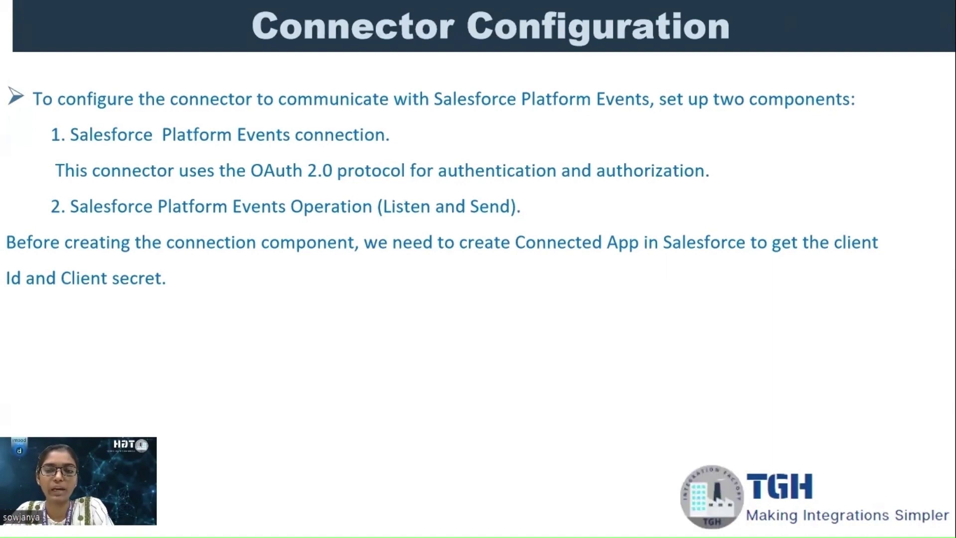
# Leave the slideshow and bring the browser with Salesforce Setup Home to the front.
pyautogui.hotkey('alt', 'Tab')
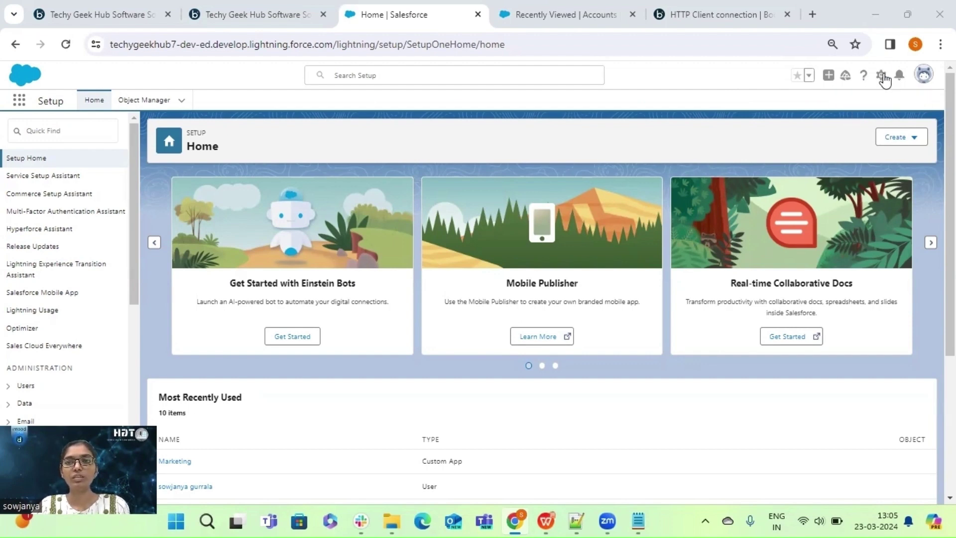
# Open Setup, find App Manager via Quick Find 'App', and start a New Connected App.
pyautogui.click(883, 76)
pyautogui.click(826, 103)
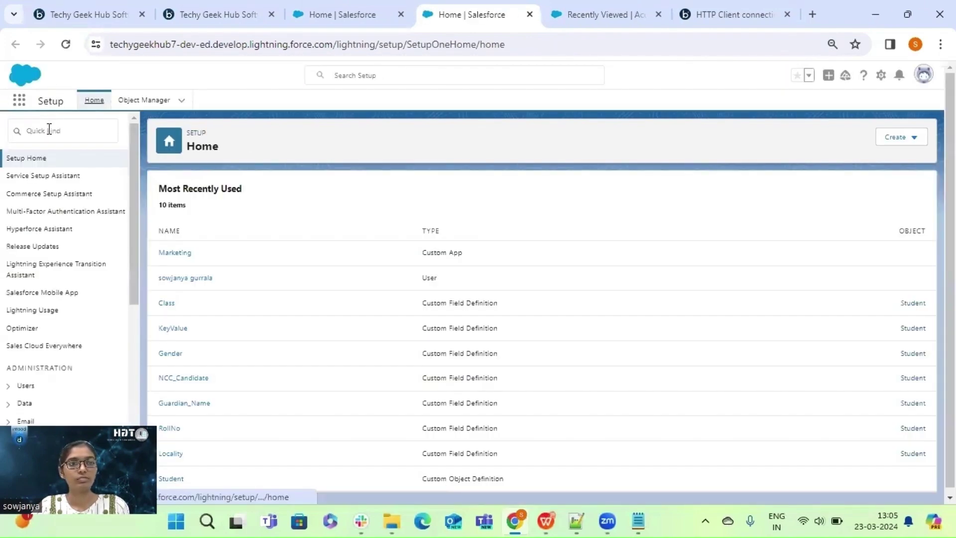
pyautogui.click(50, 131)
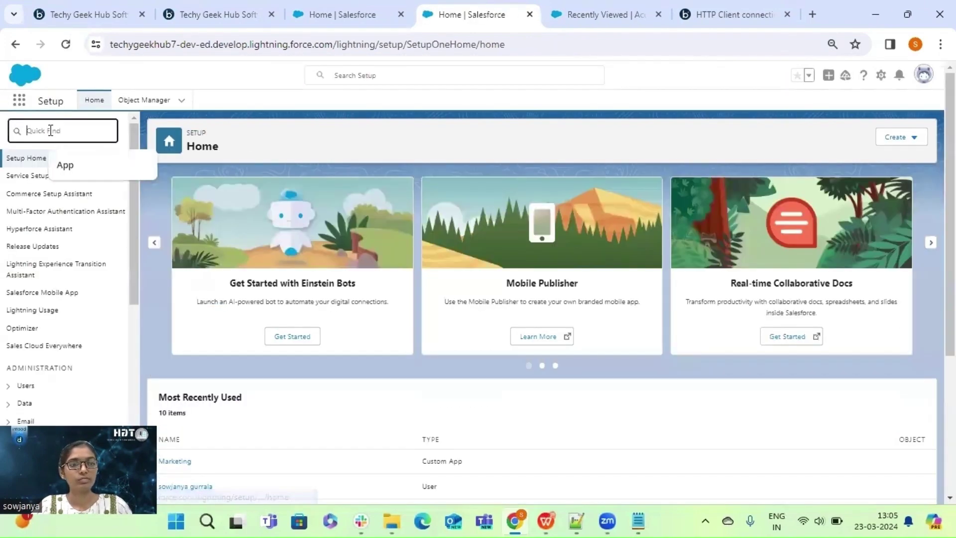
pyautogui.write('App')
pyautogui.scroll(-3, 59, 207)
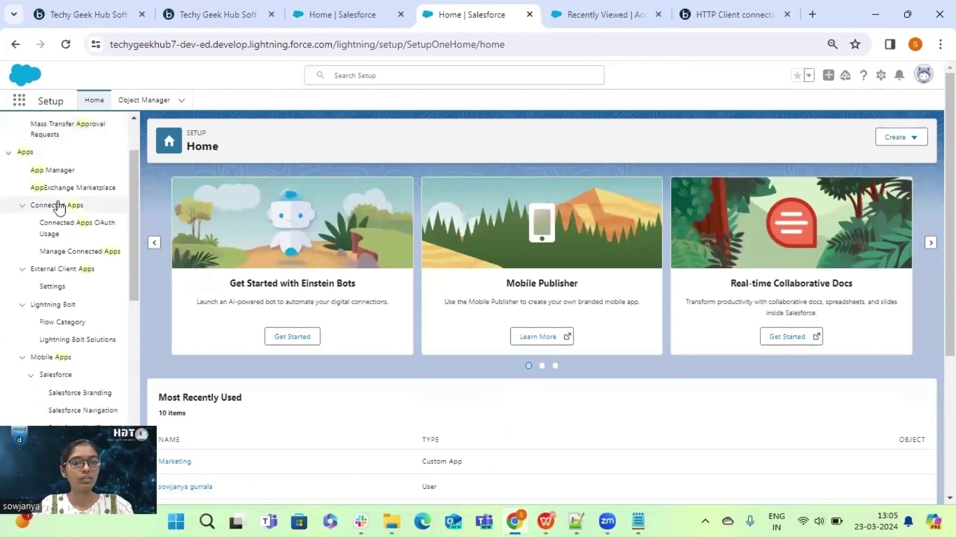
pyautogui.click(52, 171)
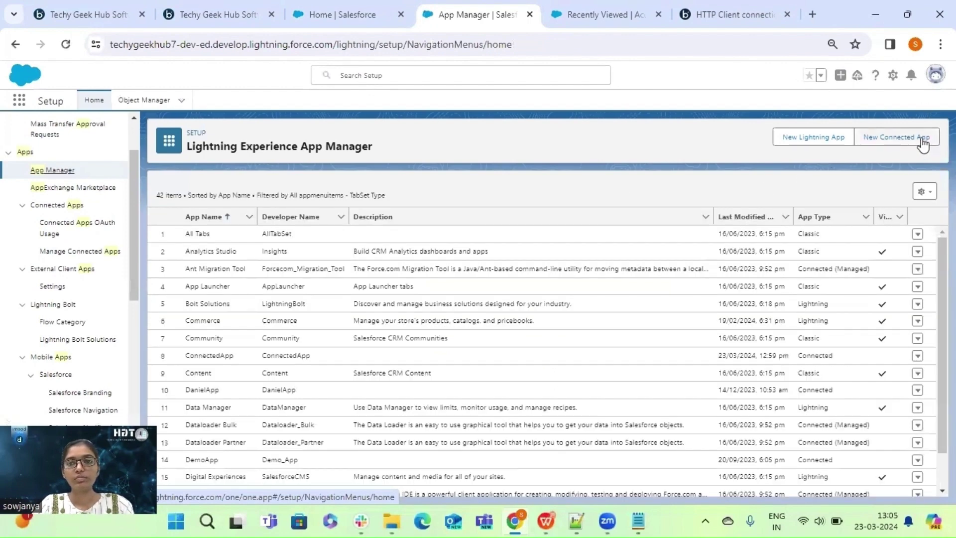
pyautogui.click(922, 140)
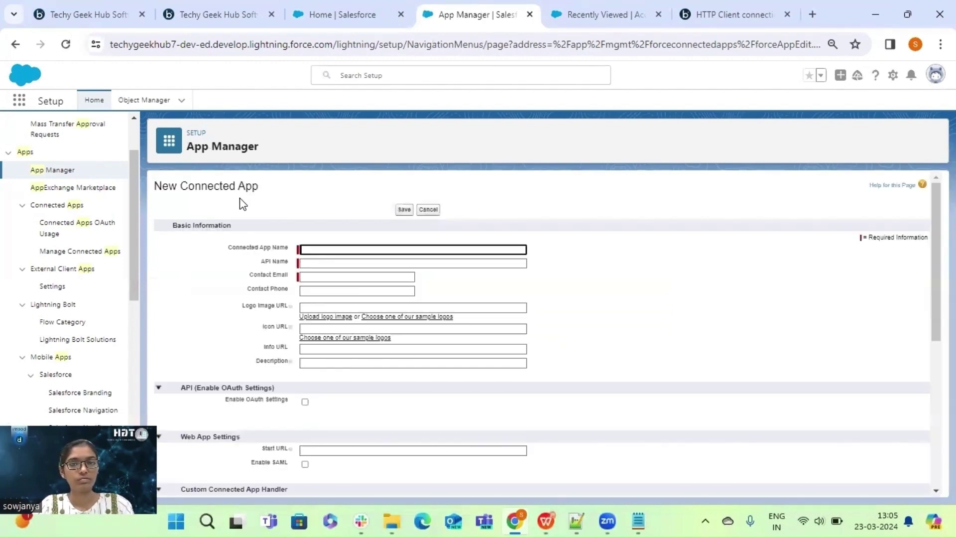
# Name the connected app Event_App and enter a sample contact e-mail address.
pyautogui.click(307, 248)
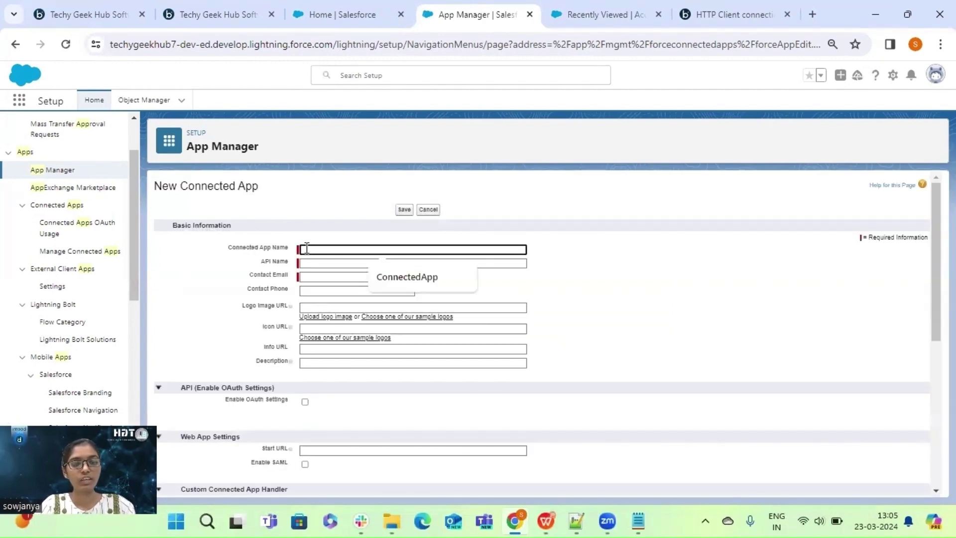
pyautogui.write('E')
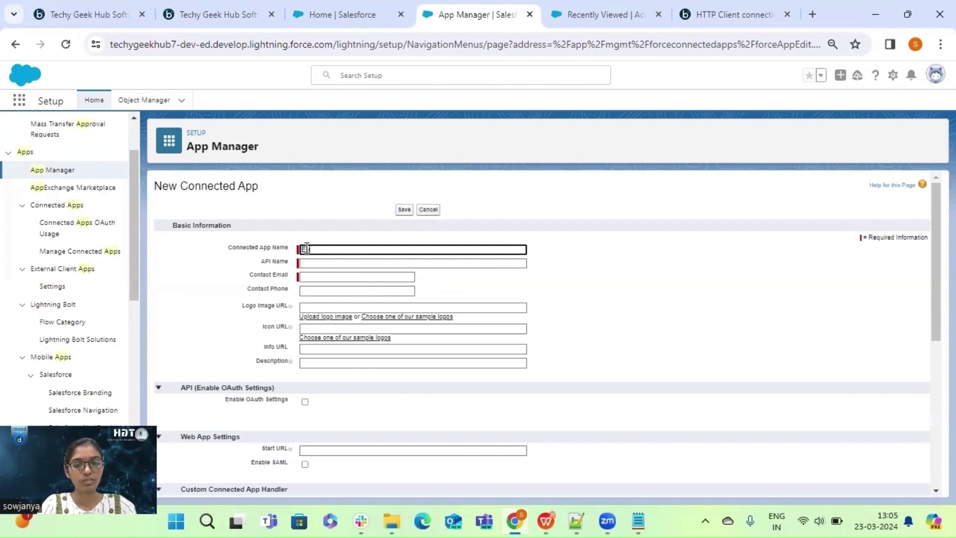
pyautogui.write('vent_App')
pyautogui.click(325, 276)
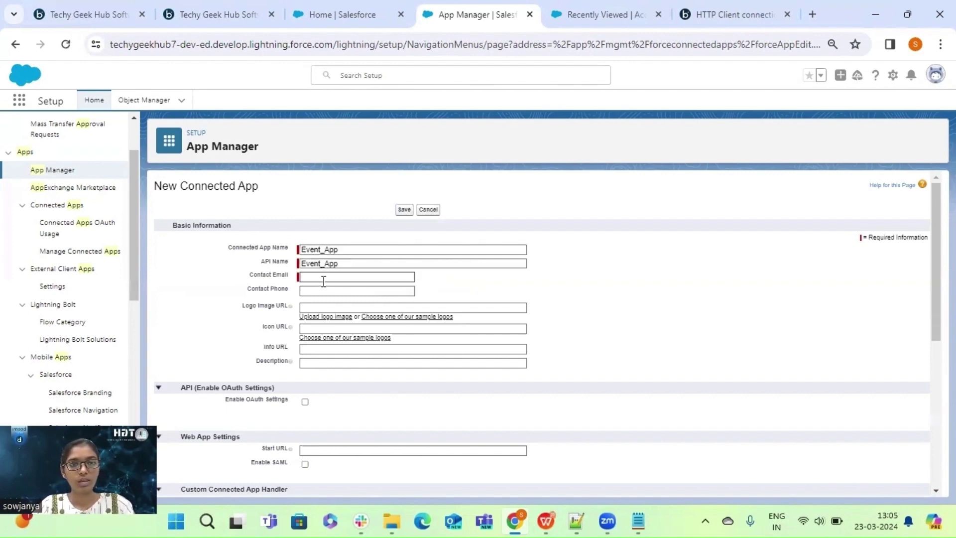
pyautogui.write('sample')
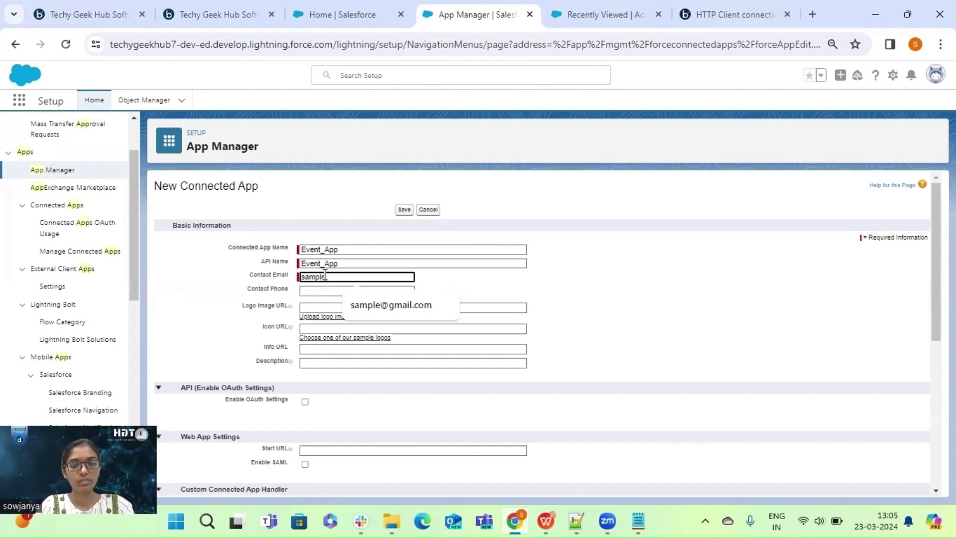
pyautogui.write('@')
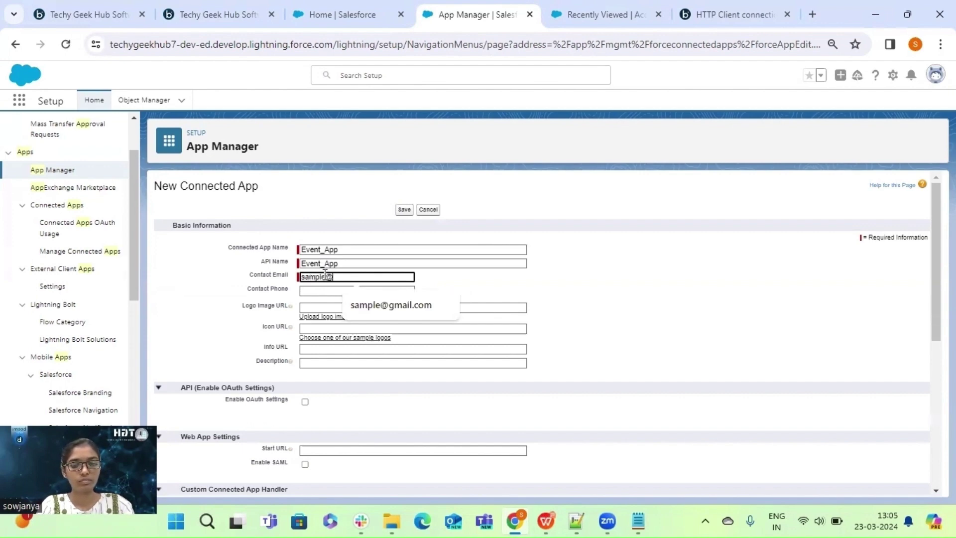
pyautogui.write('ga')
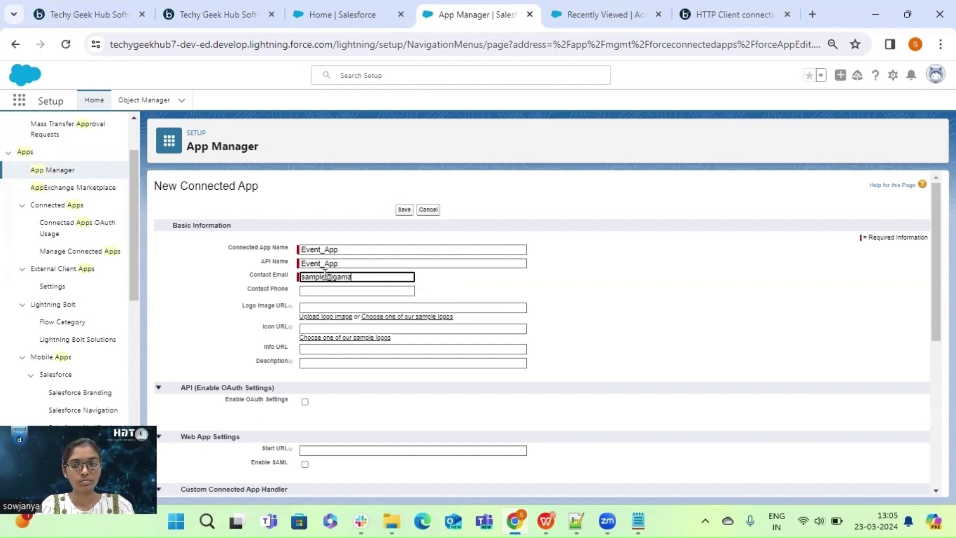
pyautogui.press('BackSpace')
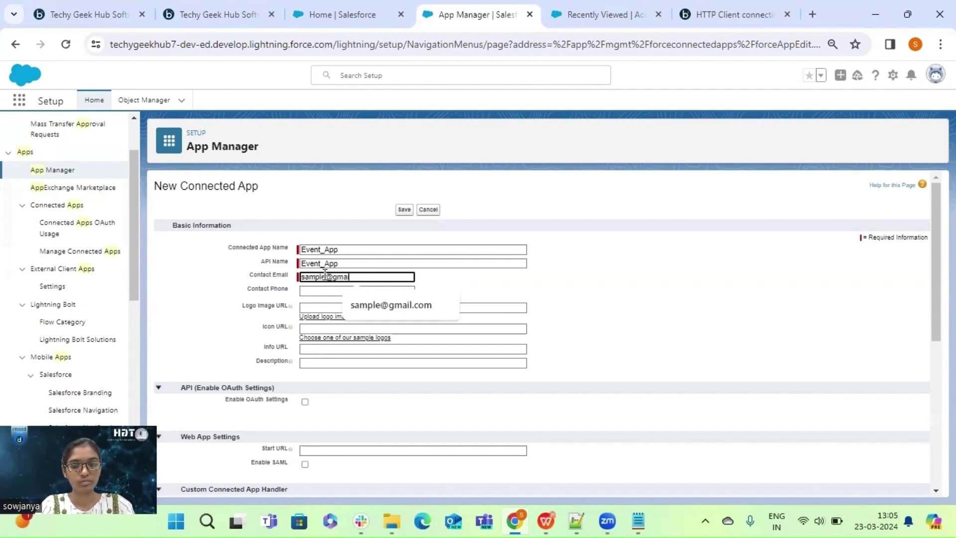
pyautogui.write('mail.com')
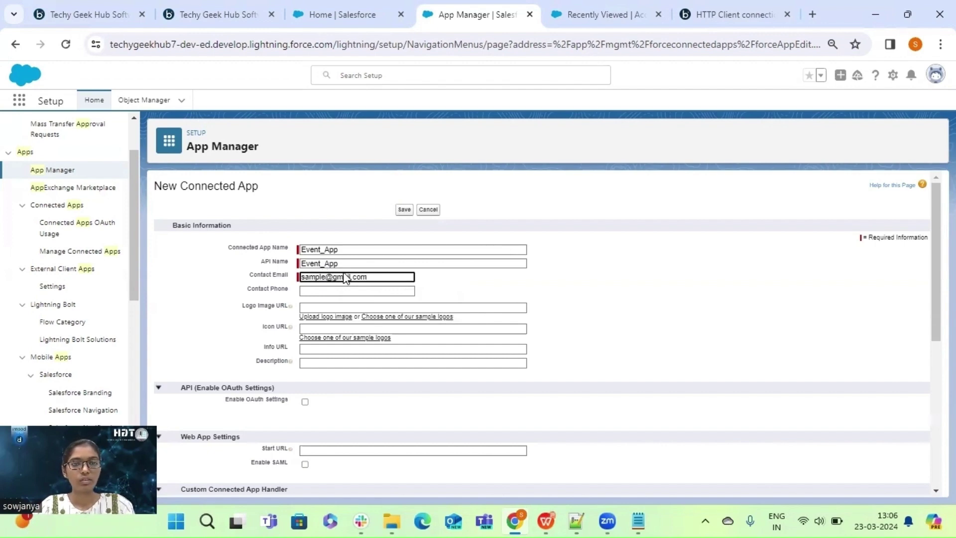
# Enable OAuth Settings and place the cursor in the Callback URL field.
pyautogui.scroll(-3, 349, 362)
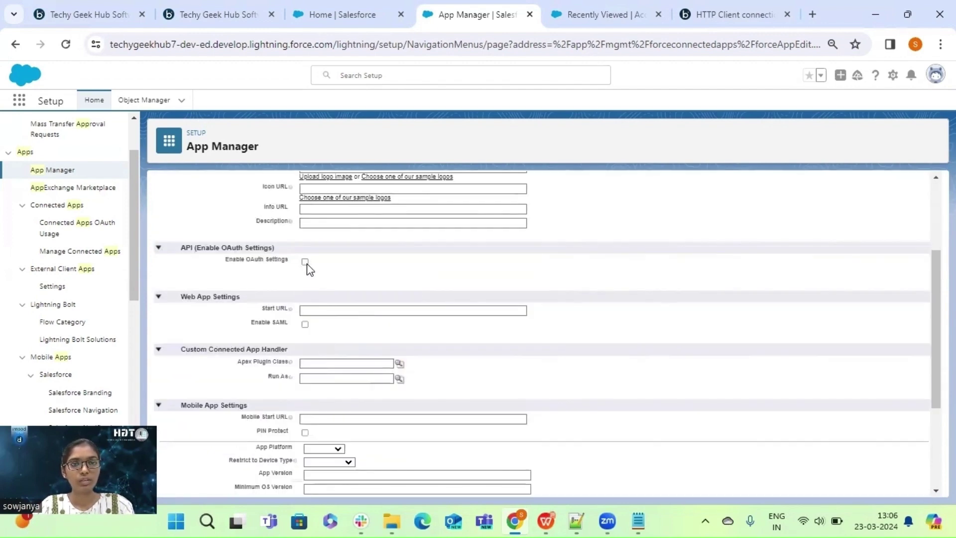
pyautogui.click(306, 262)
pyautogui.click(312, 289)
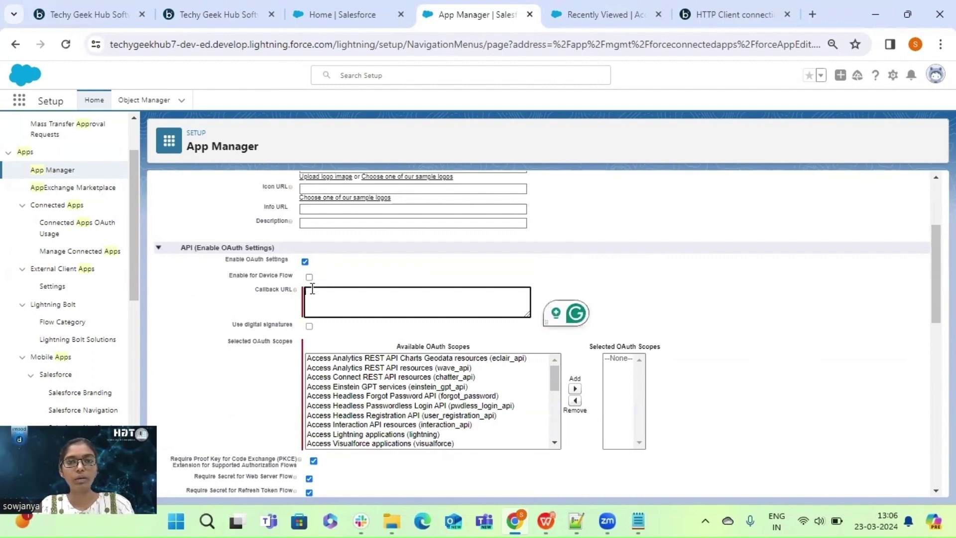
# Select the OAuth 2.0 callback URL on Boomi's HTTP Client connection documentation page.
pyautogui.click(700, 13)
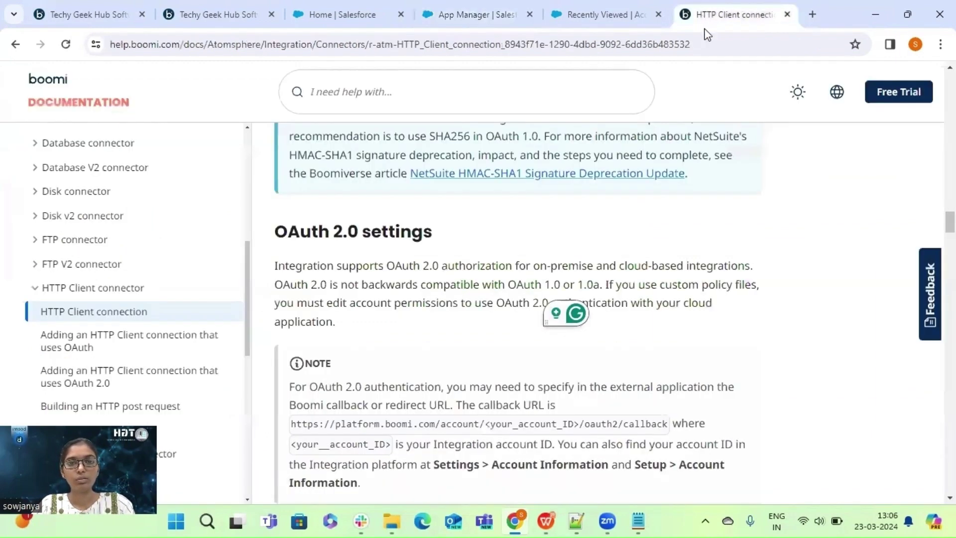
pyautogui.moveTo(291, 426); pyautogui.dragTo(668, 428)
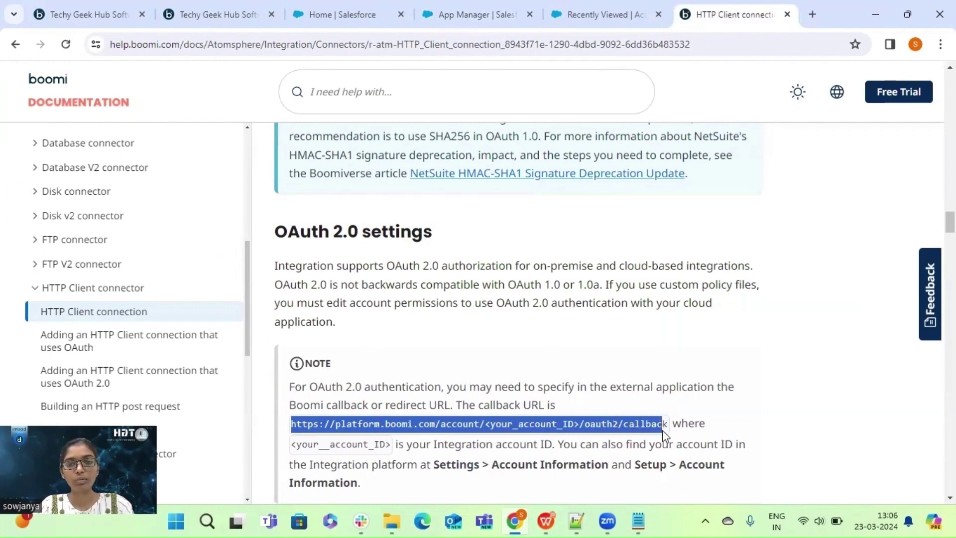
pyautogui.click(637, 439)
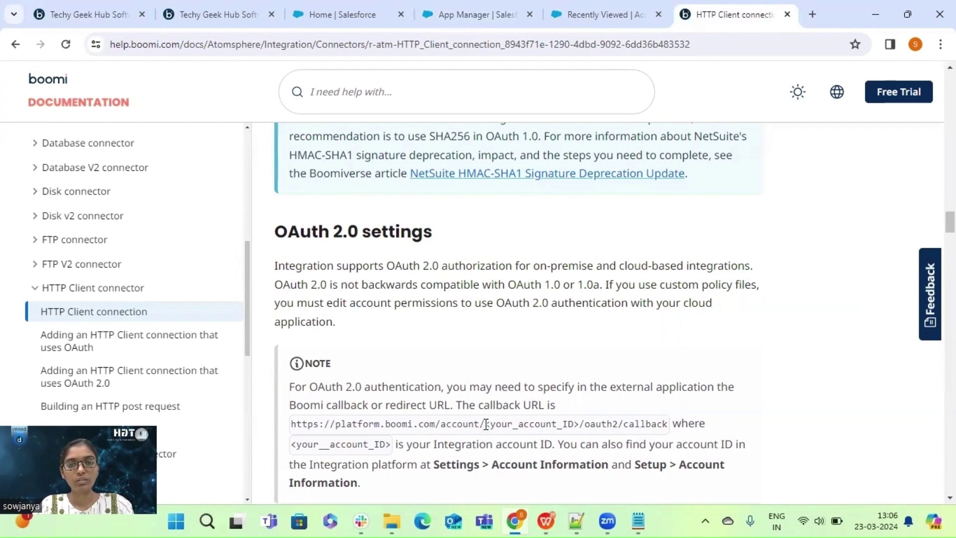
pyautogui.moveTo(486, 425); pyautogui.dragTo(578, 417)
pyautogui.moveTo(294, 424); pyautogui.dragTo(325, 424)
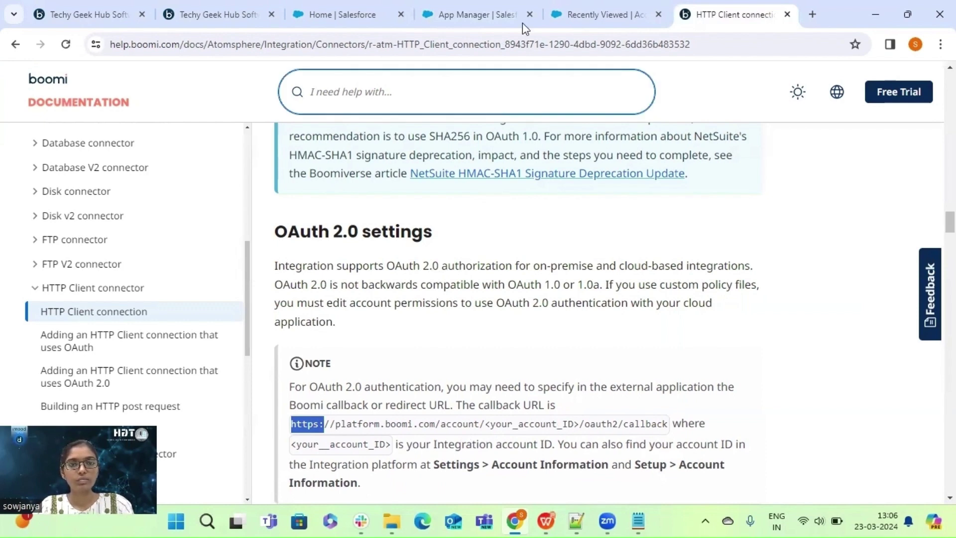
# Paste the Boomi callback URL and add Full access (full) to the selected OAuth scopes.
pyautogui.click(470, 3)
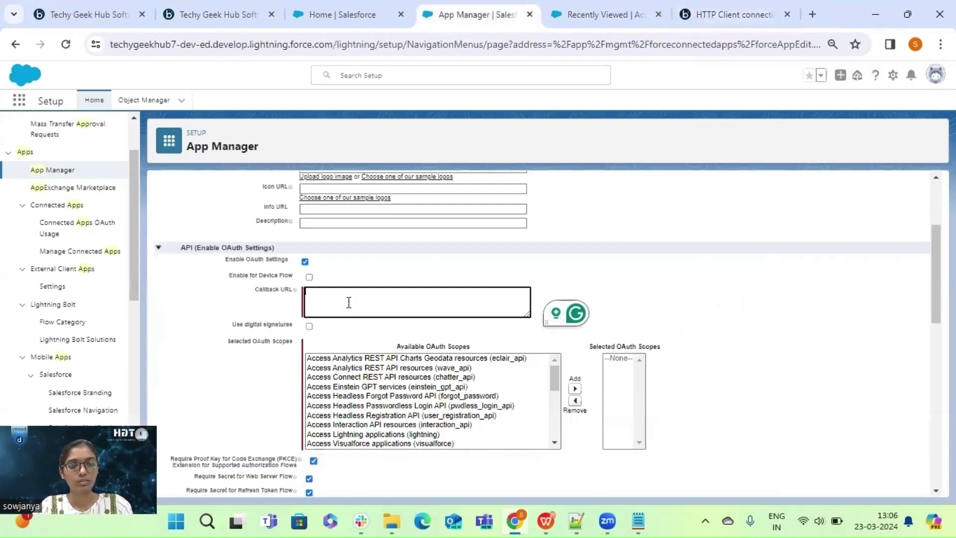
pyautogui.hotkey('ctrl', 'v')
pyautogui.scroll(-3, 351, 245)
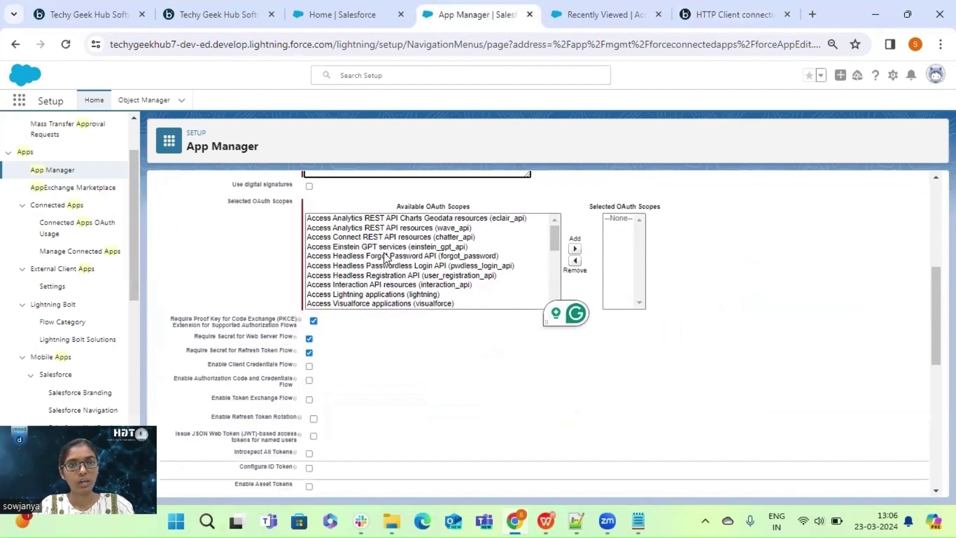
pyautogui.scroll(-5, 351, 249)
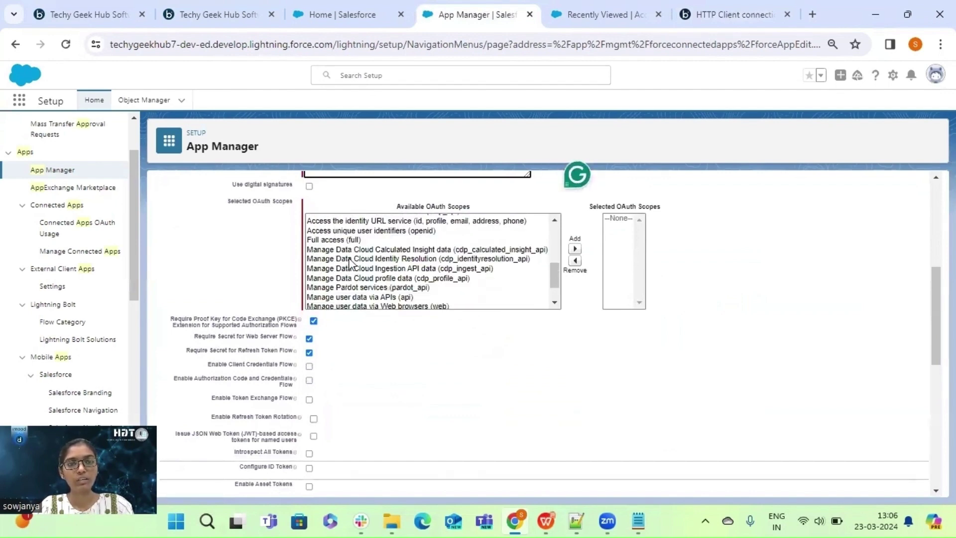
pyautogui.click(346, 240)
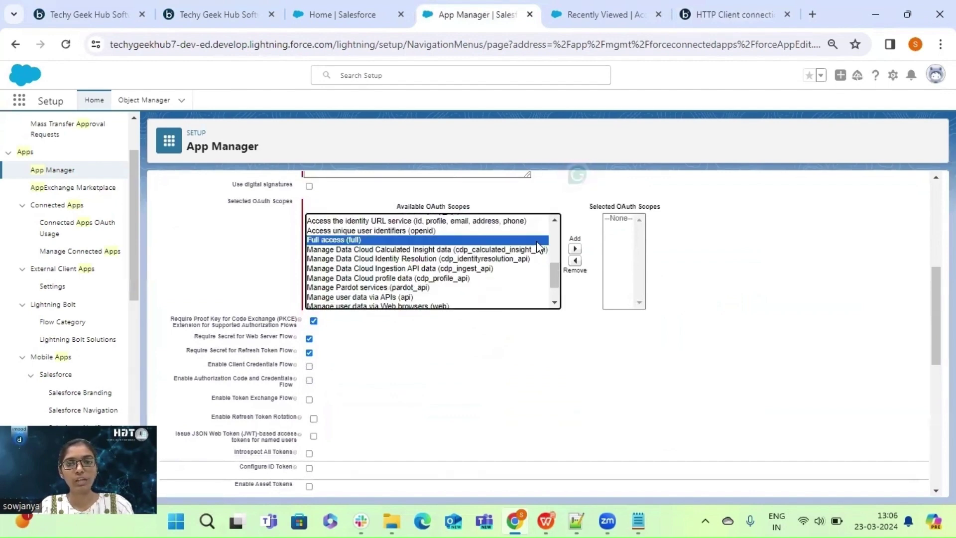
pyautogui.click(574, 249)
# Enable Client Credentials Flow and Authorization Code and Credentials Flow, then save Event_App.
pyautogui.scroll(-1, 538, 264)
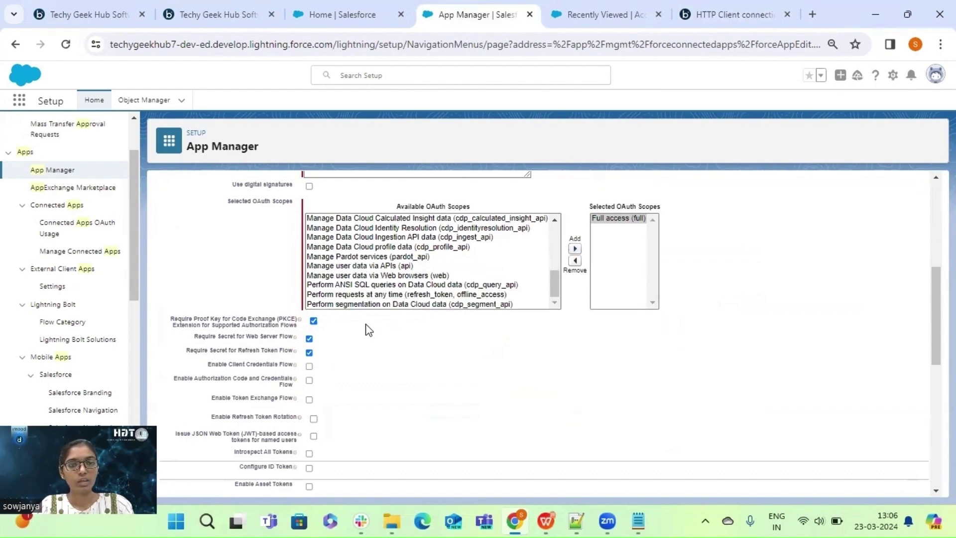
pyautogui.scroll(-1, 325, 365)
pyautogui.scroll(-1, 325, 366)
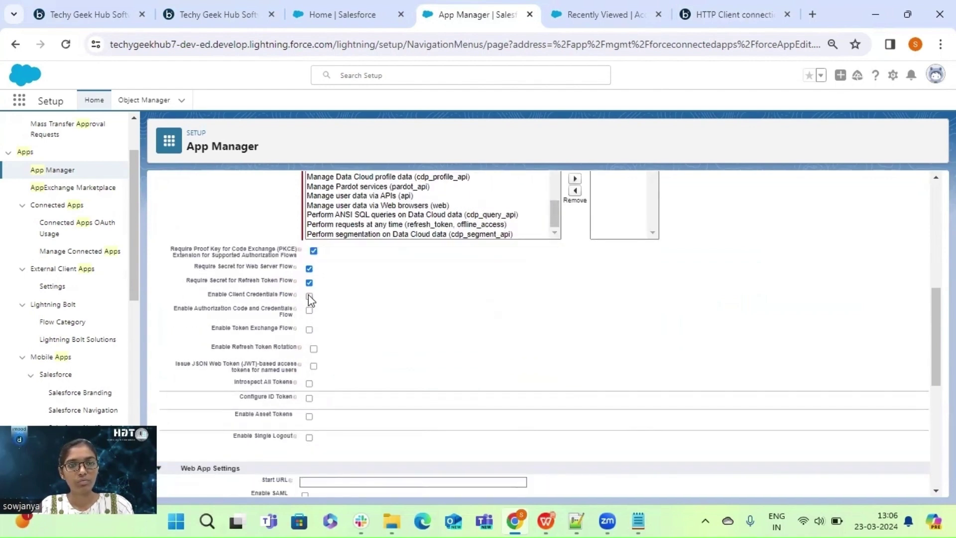
pyautogui.click(309, 294)
pyautogui.click(527, 285)
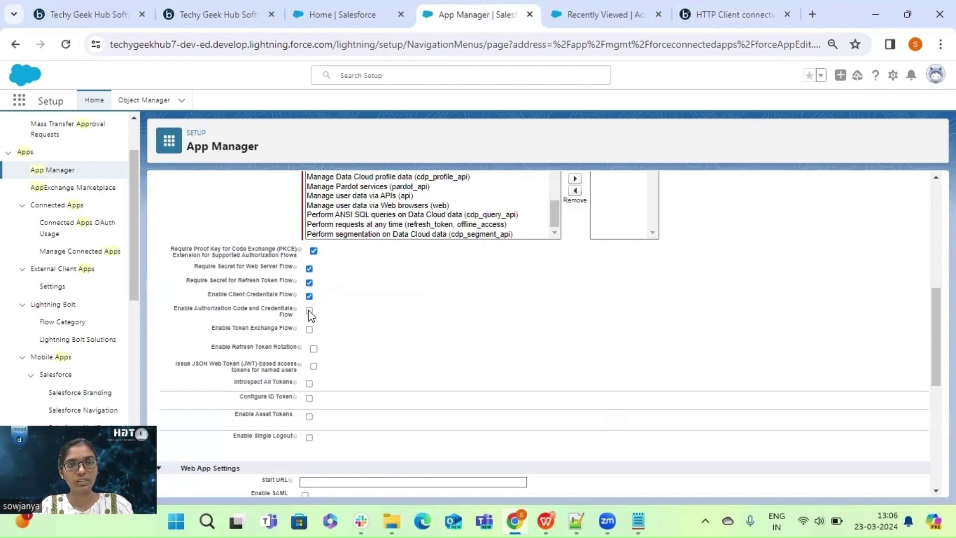
pyautogui.click(309, 310)
pyautogui.scroll(-4, 483, 351)
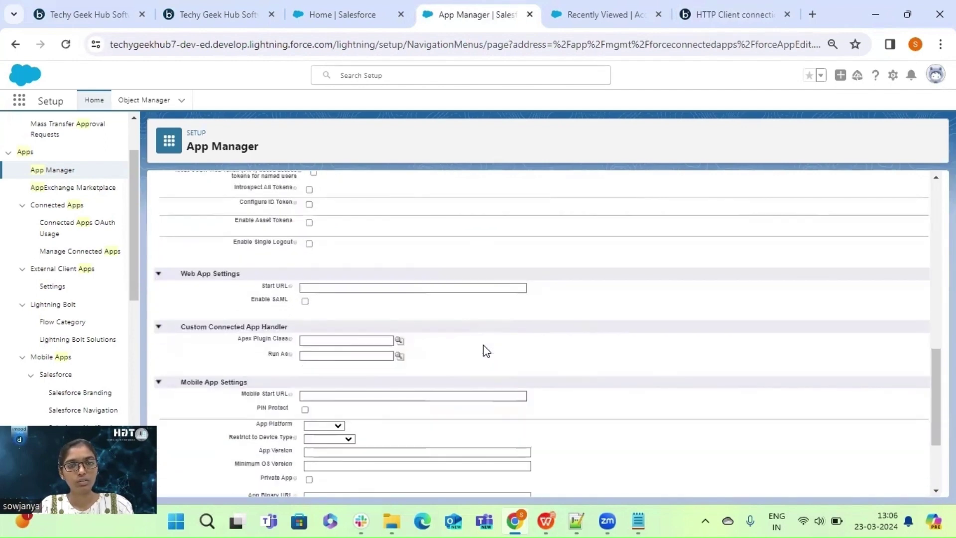
pyautogui.scroll(-3, 486, 351)
pyautogui.click(405, 472)
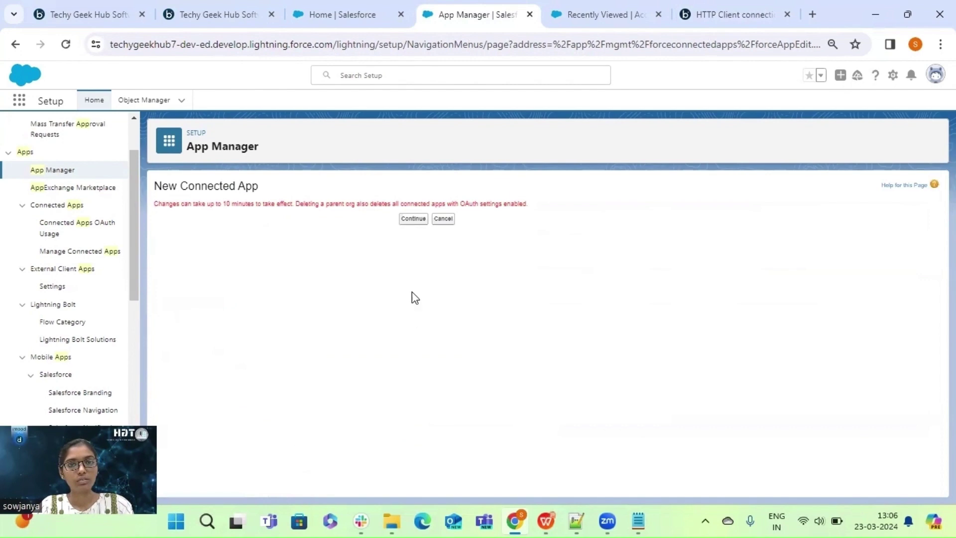
# Continue past the 10-minute delay notice and open Event_App's consumer key and secret.
pyautogui.click(413, 221)
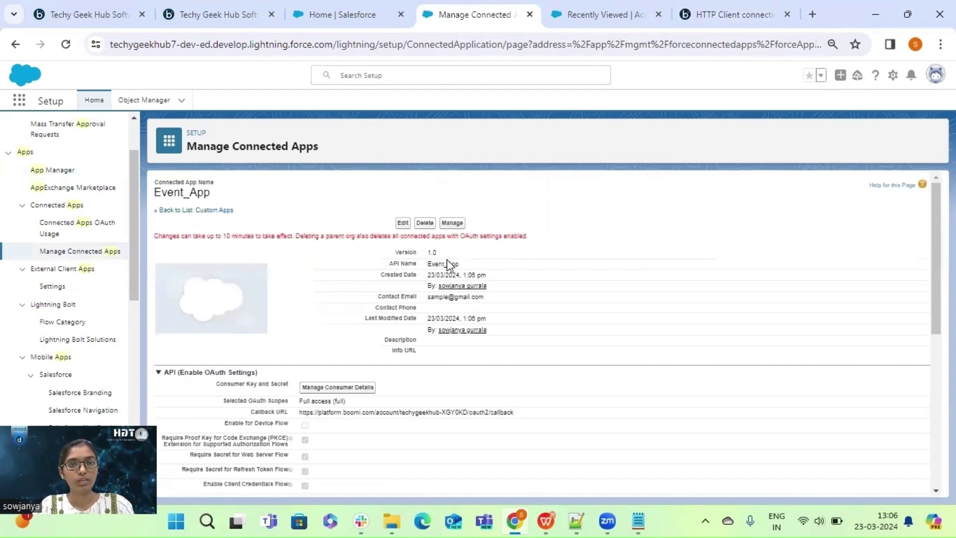
pyautogui.scroll(-1, 395, 306)
pyautogui.scroll(2, 403, 304)
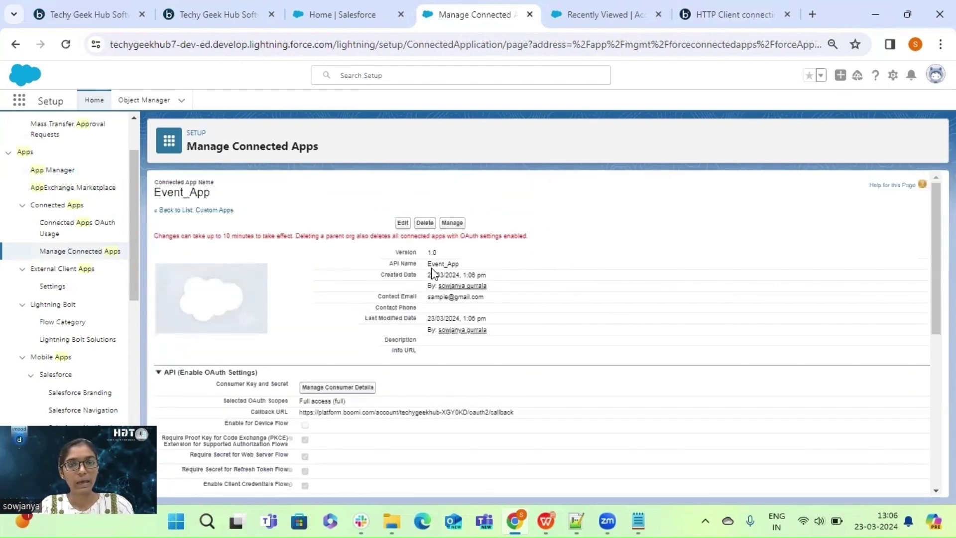
pyautogui.scroll(-1, 496, 258)
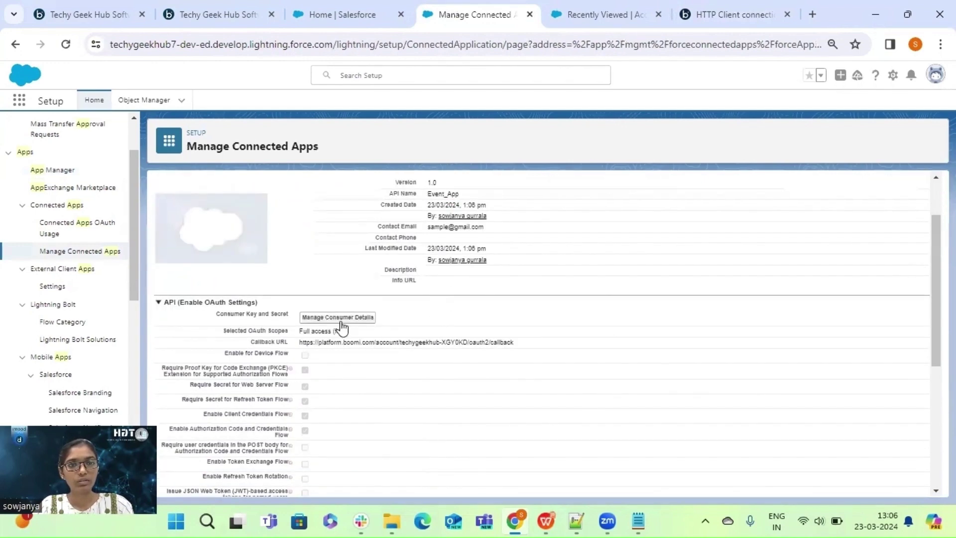
pyautogui.click(338, 317)
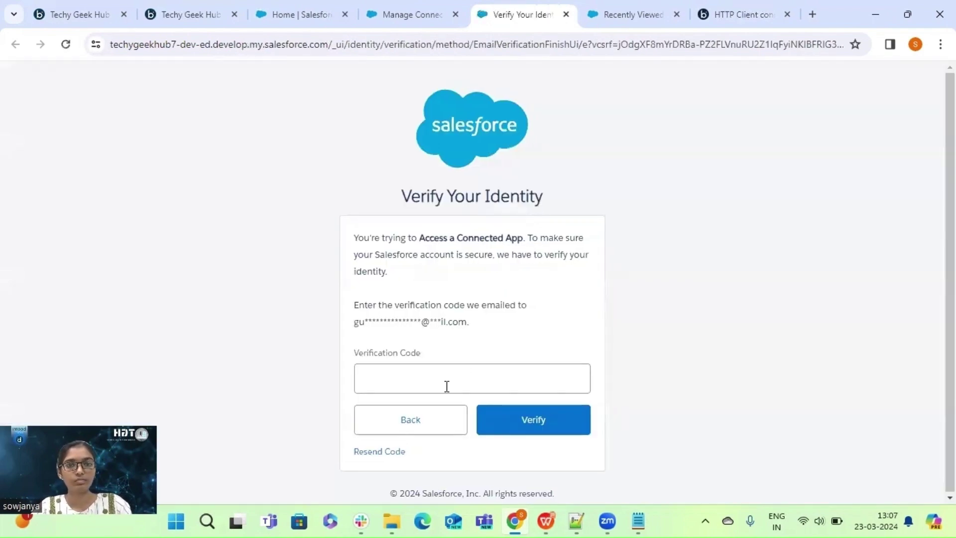
# Enter the emailed verification code and verify to reveal Event_App's consumer details.
pyautogui.click(447, 387)
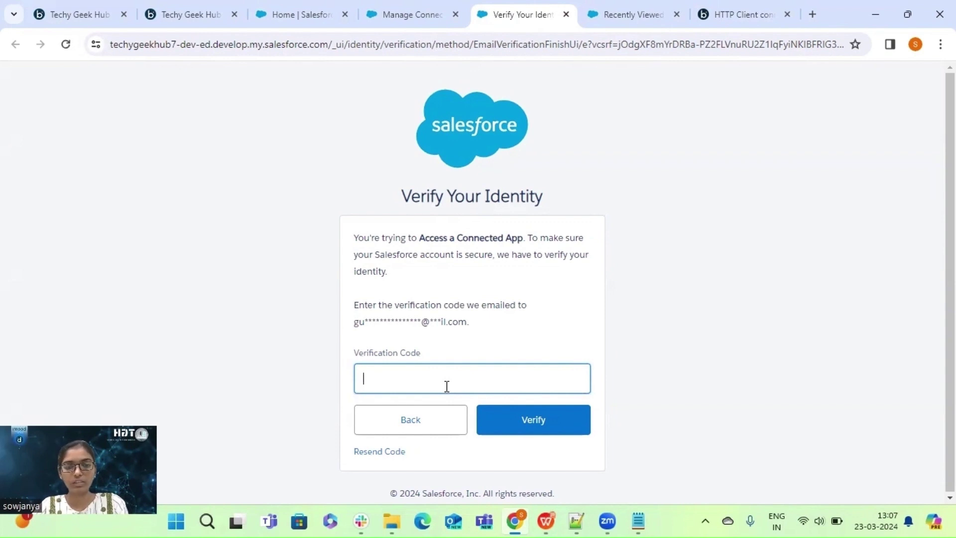
pyautogui.hotkey('ctrl', 'v')
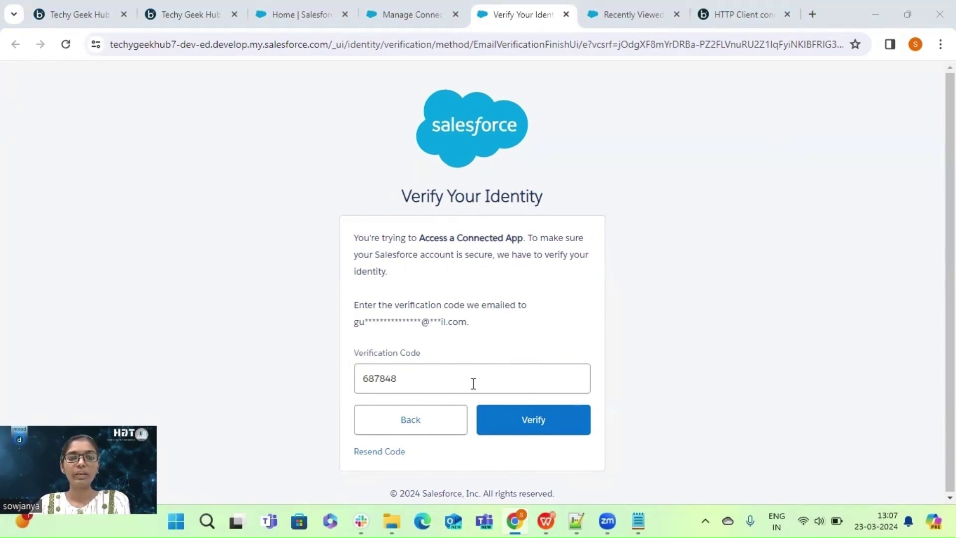
pyautogui.click(501, 421)
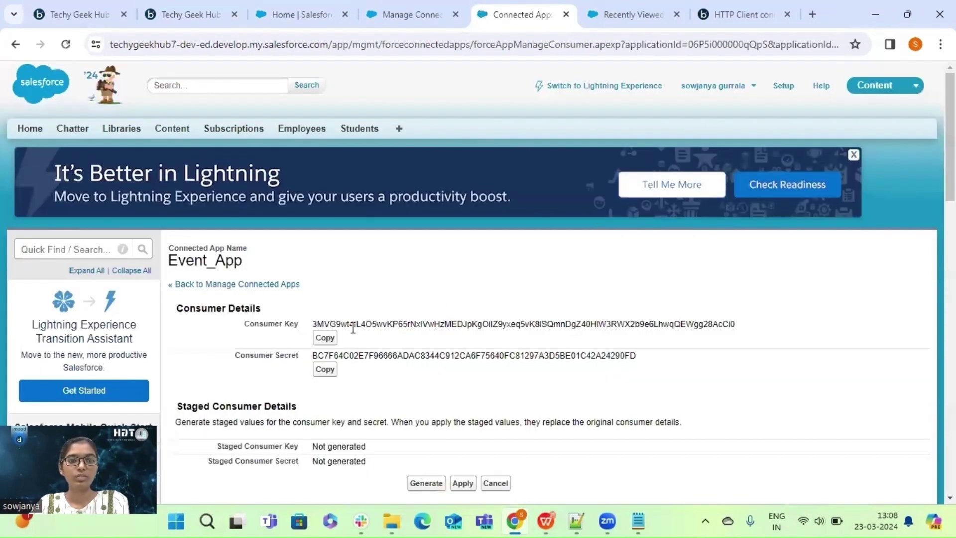
# Copy Event_App's consumer key from its Consumer Details.
pyautogui.moveTo(312, 326); pyautogui.dragTo(736, 331)
pyautogui.click(321, 356)
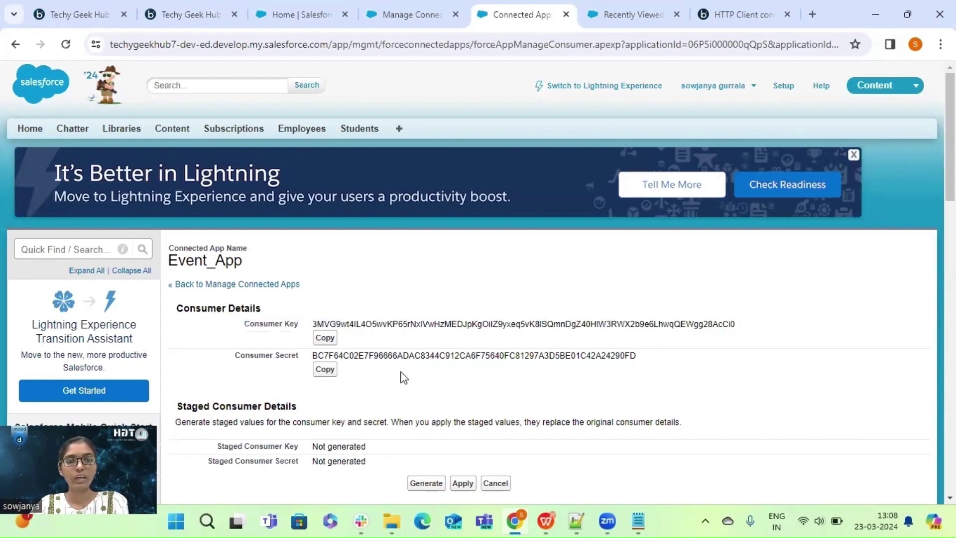
pyautogui.moveTo(313, 355); pyautogui.dragTo(593, 367)
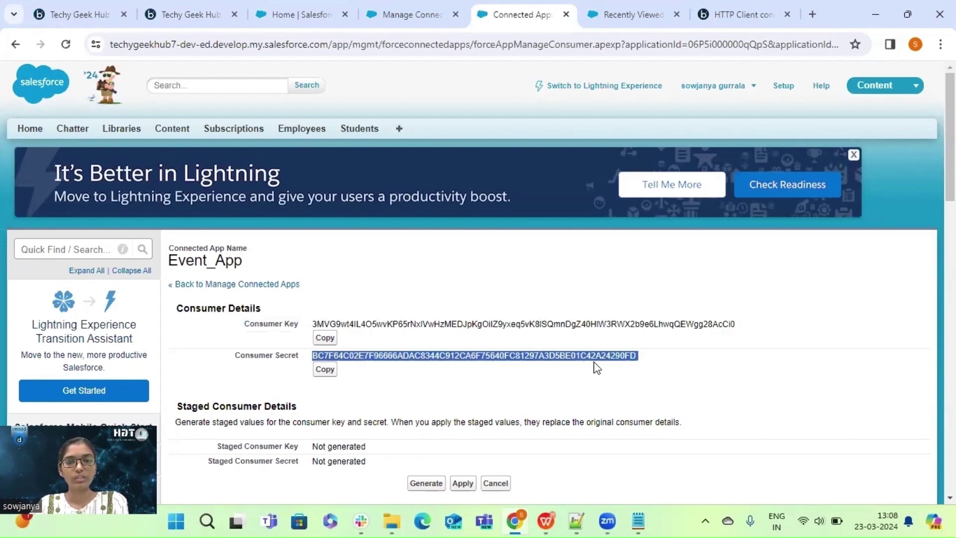
pyautogui.click(335, 340)
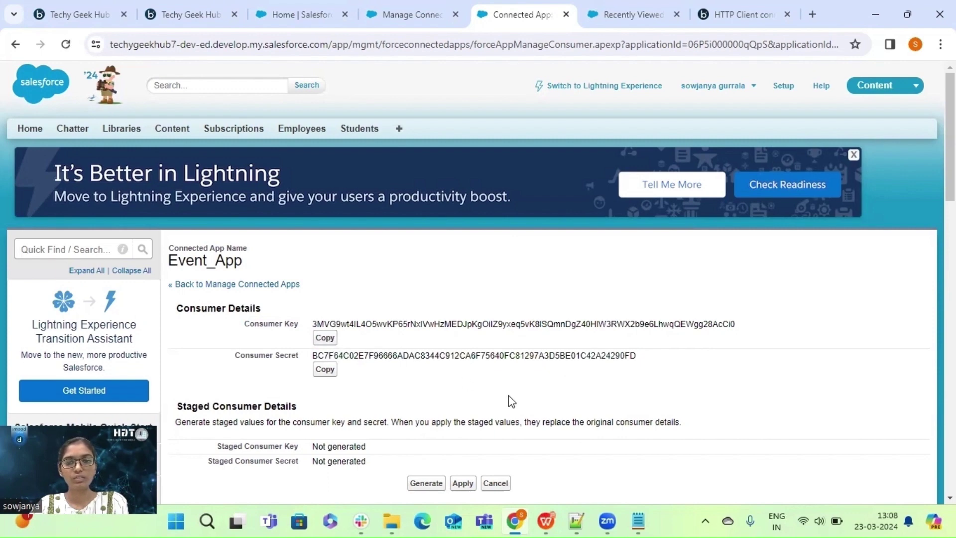
# Paste the consumer key after 'Client ID:' in the Notepad++ note.
pyautogui.moveTo(575, 521)
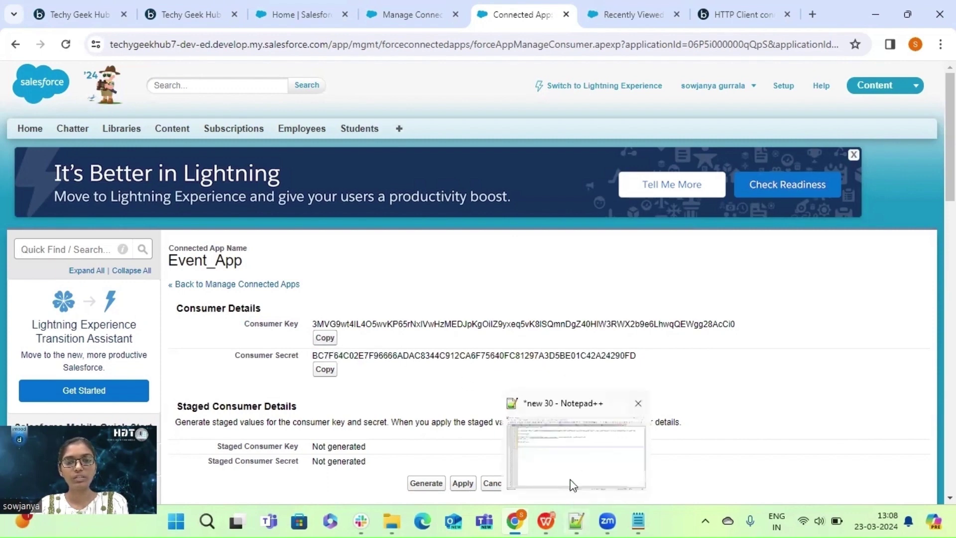
pyautogui.click(572, 485)
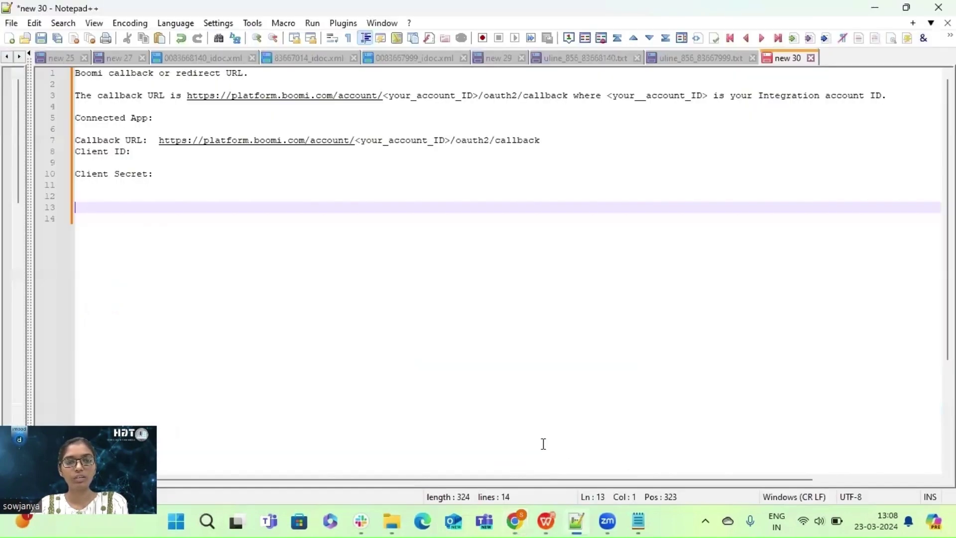
pyautogui.click(146, 156)
pyautogui.hotkey('ctrl', 'v')
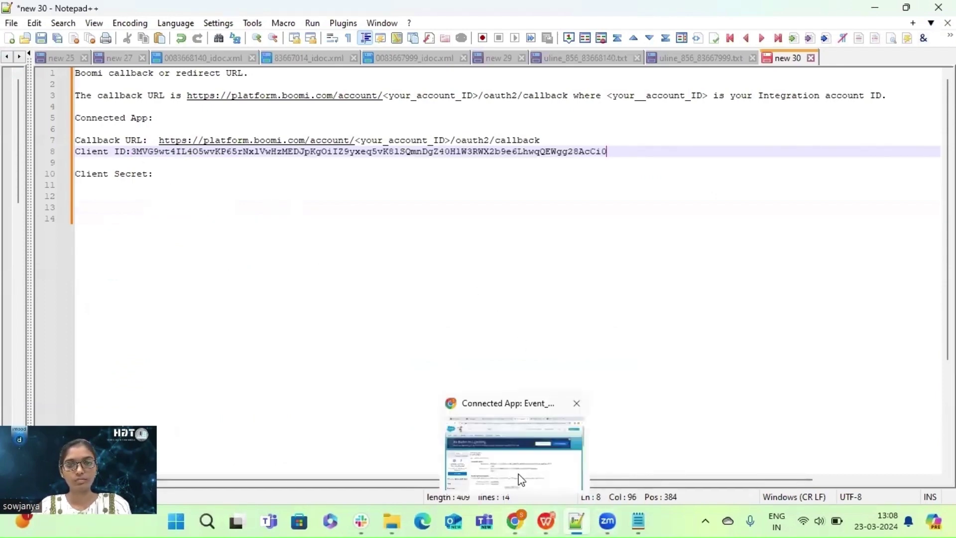
# Copy the consumer secret, paste it after 'Client Secret:', and return to the browser.
pyautogui.click(519, 478)
pyautogui.click(324, 369)
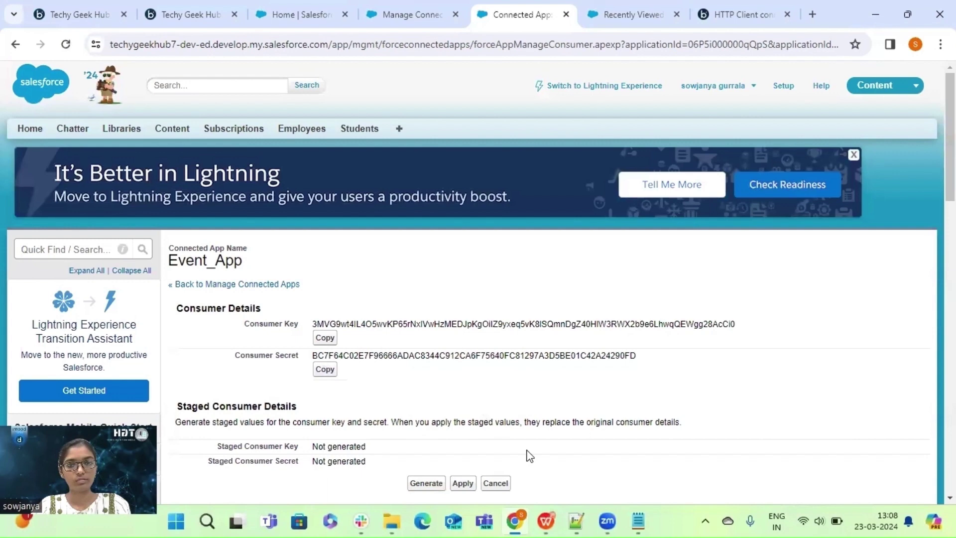
pyautogui.click(562, 461)
pyautogui.click(187, 179)
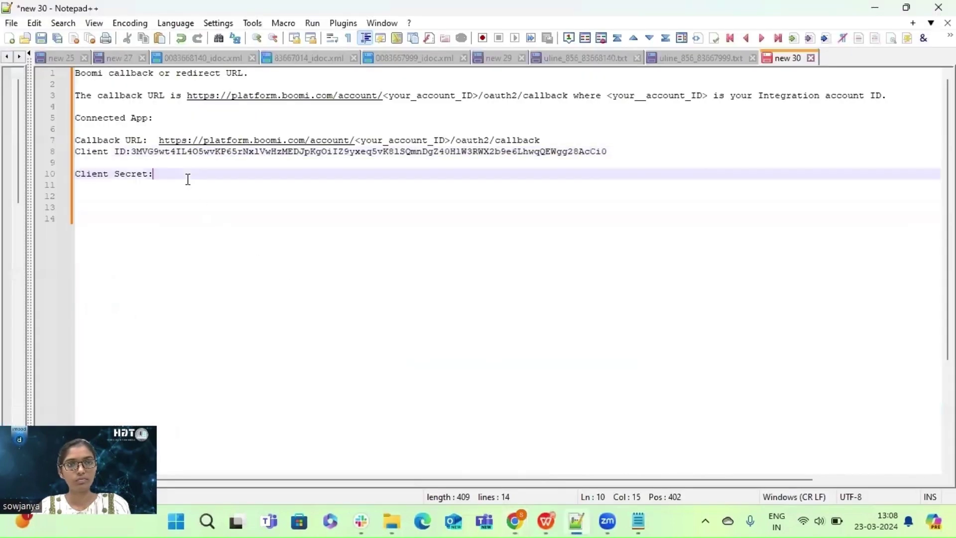
pyautogui.hotkey('ctrl', 'v')
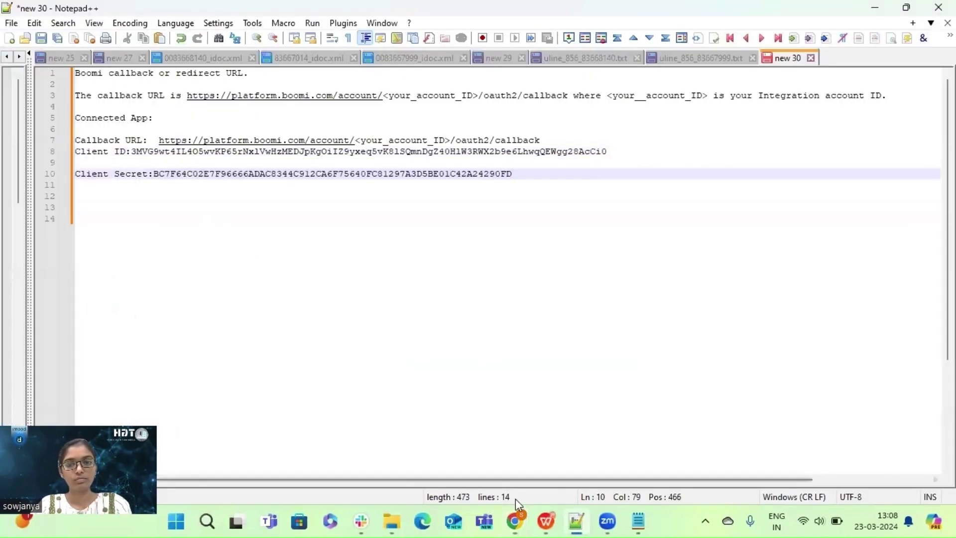
pyautogui.moveTo(515, 522)
pyautogui.click(510, 402)
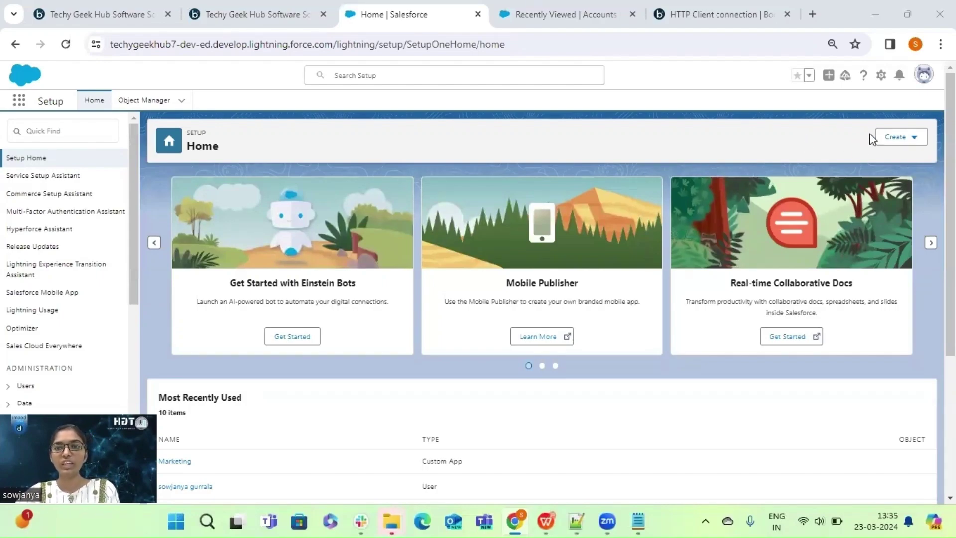
# Open Setup and filter Quick Find by 'change' to reveal Change Data Capture.
pyautogui.click(882, 82)
pyautogui.click(837, 111)
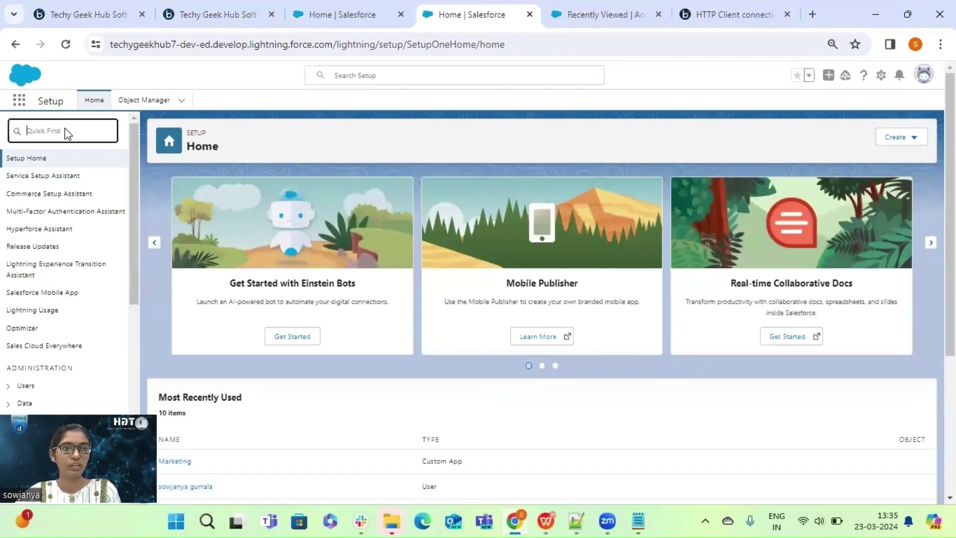
pyautogui.rightClick(69, 133)
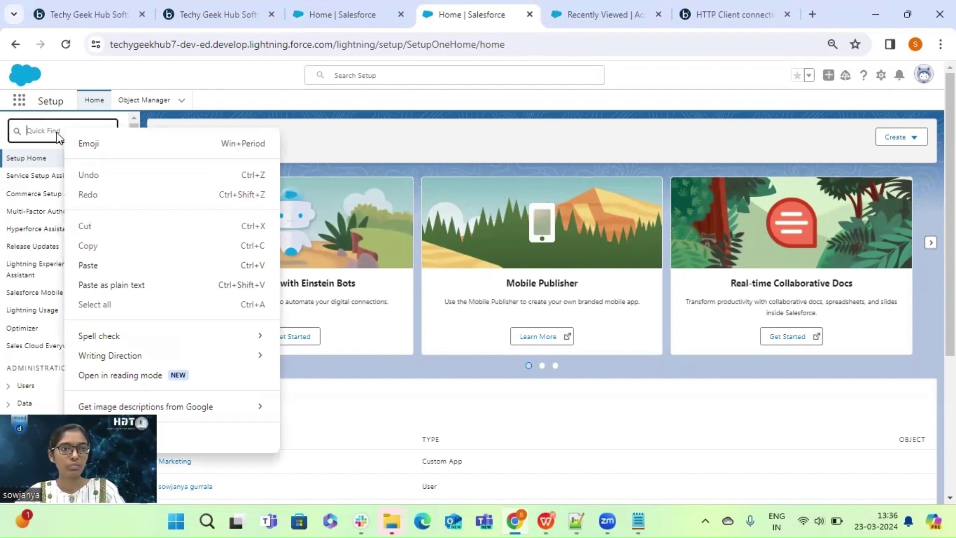
pyautogui.click(50, 126)
pyautogui.write('change')
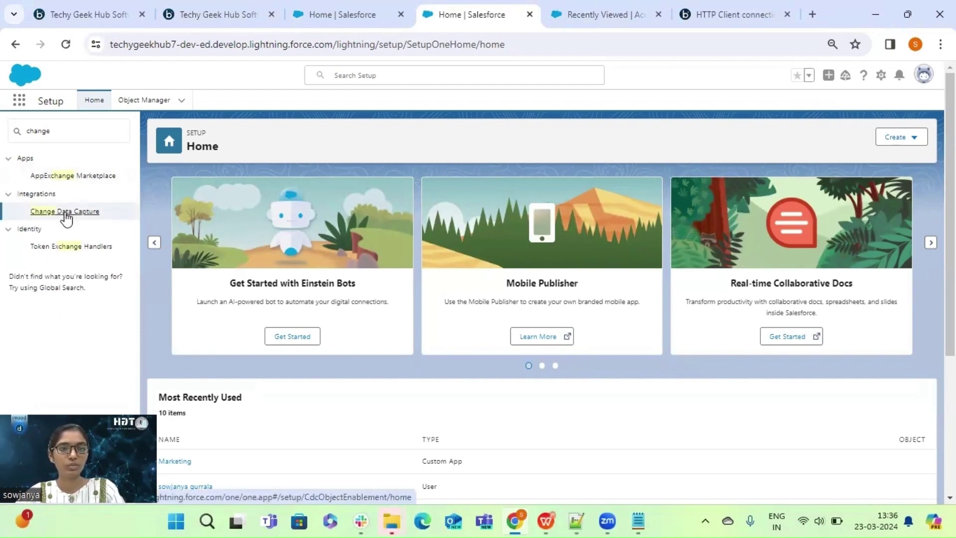
# Open Change Data Capture and review Account, Contact and Opportunity among the Selected Entities.
pyautogui.click(86, 213)
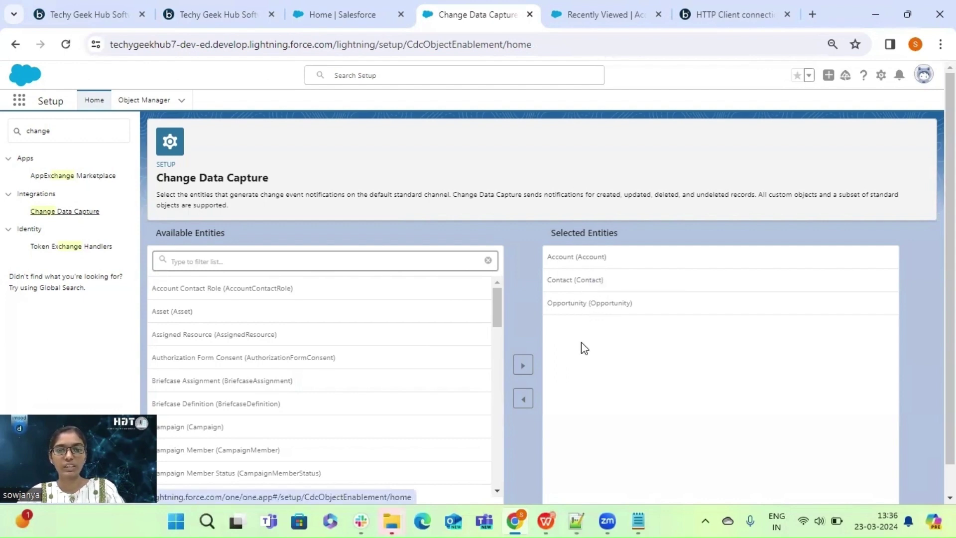
pyautogui.scroll(-10, 434, 423)
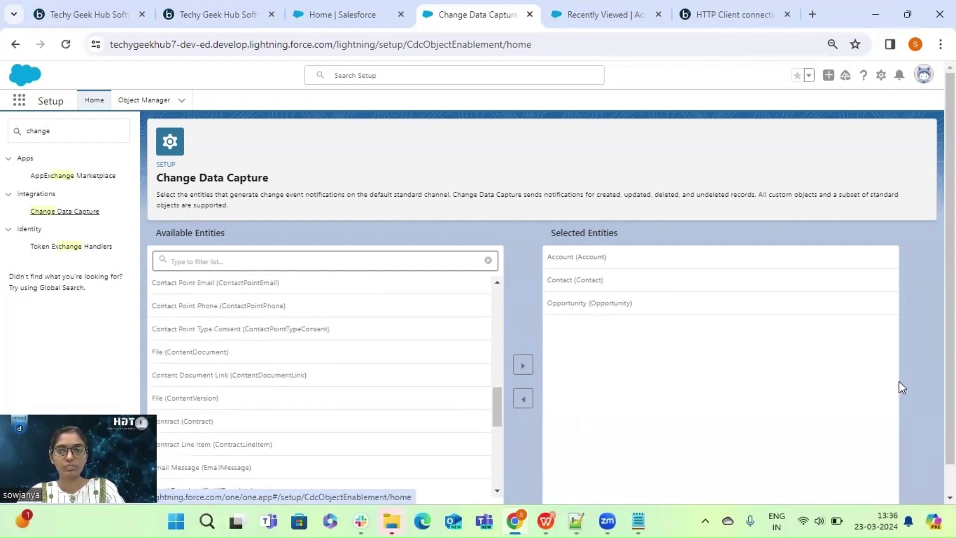
pyautogui.scroll(-1, 898, 383)
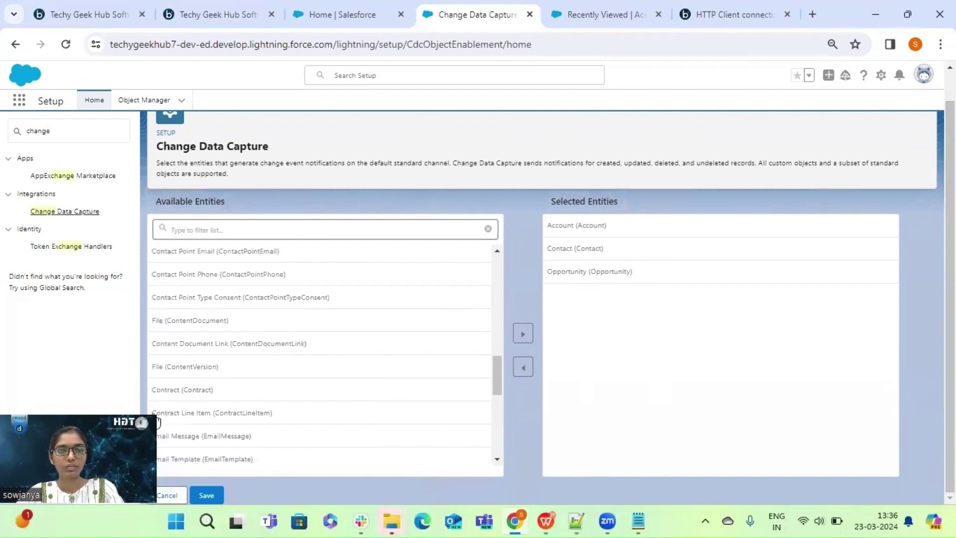
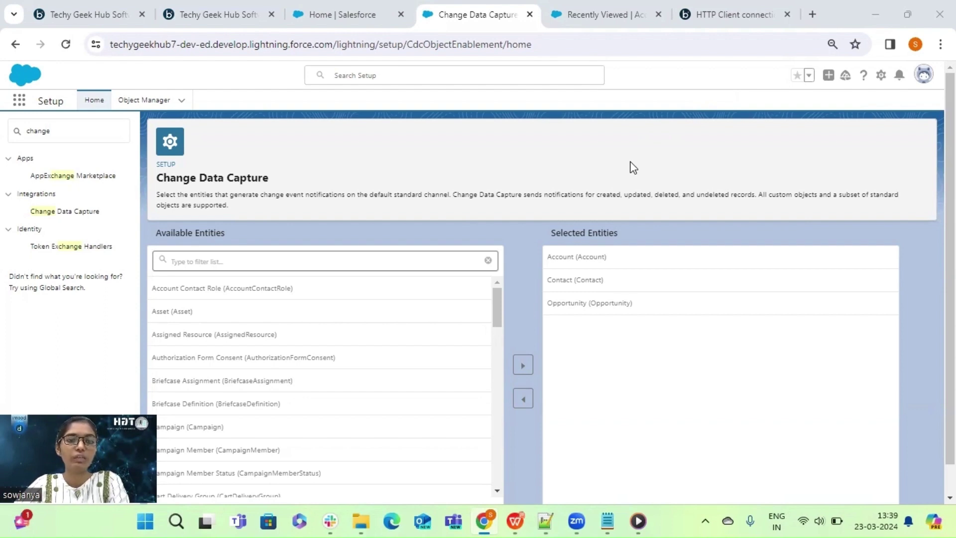
# Switch to the Boomi browser tab showing the listener process.
pyautogui.click(82, 13)
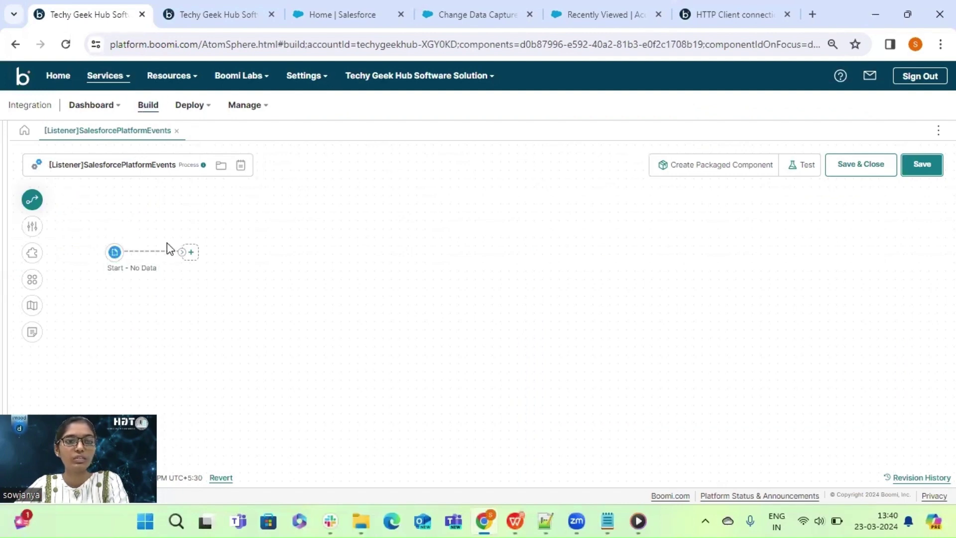
# Make the Start shape a Salesforce Platform Events connector (searched 'sales') and create a new connection.
pyautogui.click(114, 254)
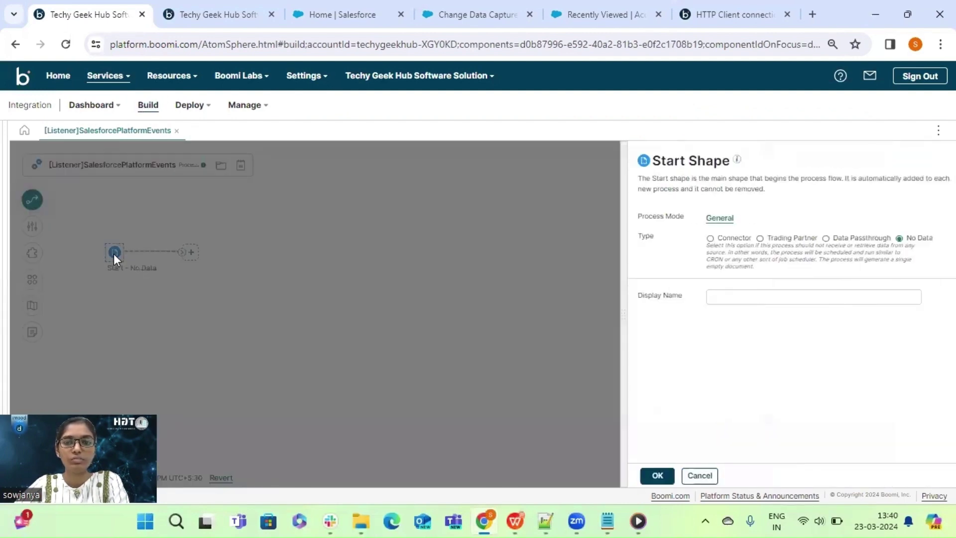
pyautogui.click(704, 239)
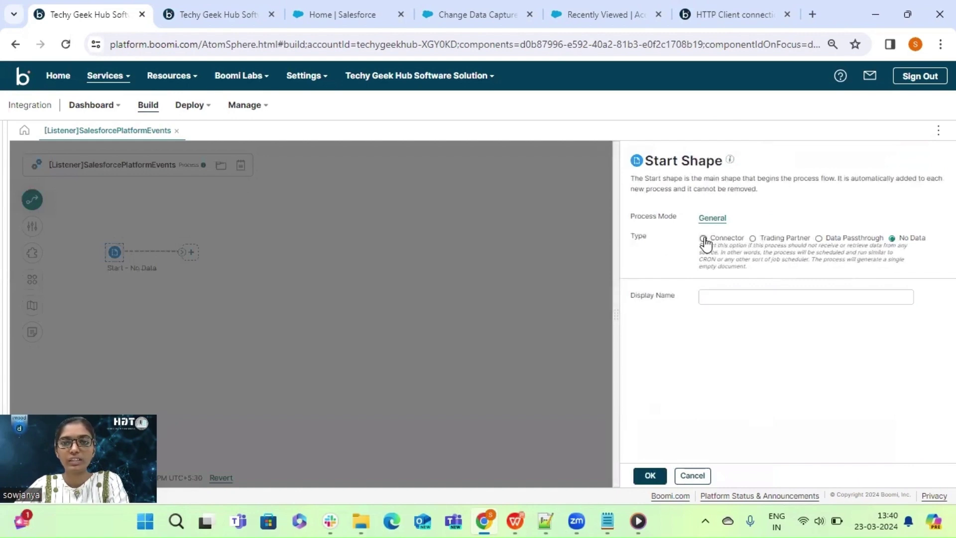
pyautogui.click(746, 314)
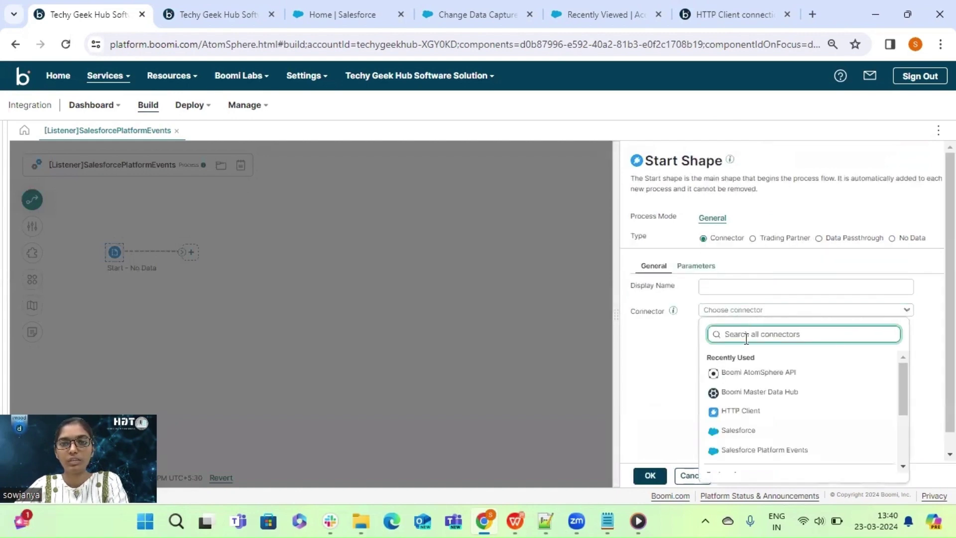
pyautogui.write('sales')
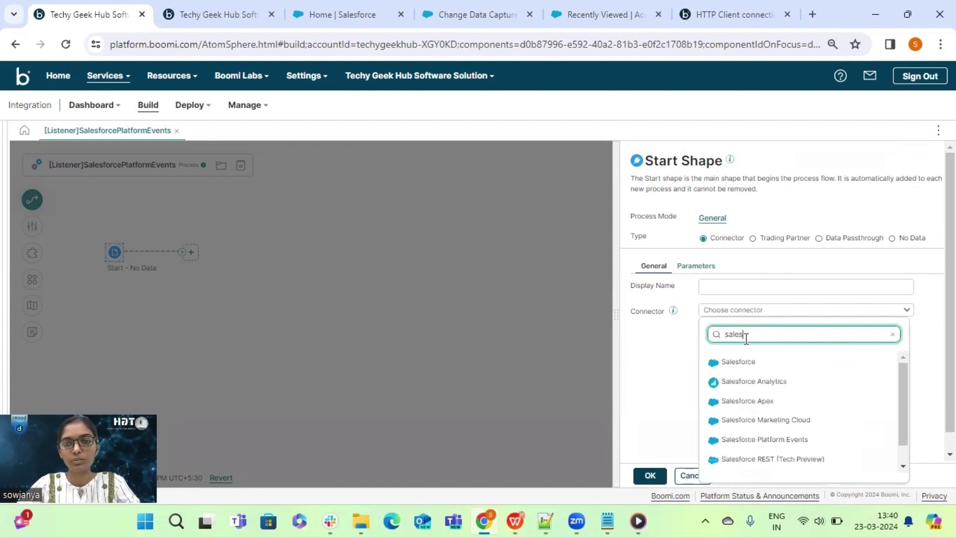
pyautogui.click(796, 444)
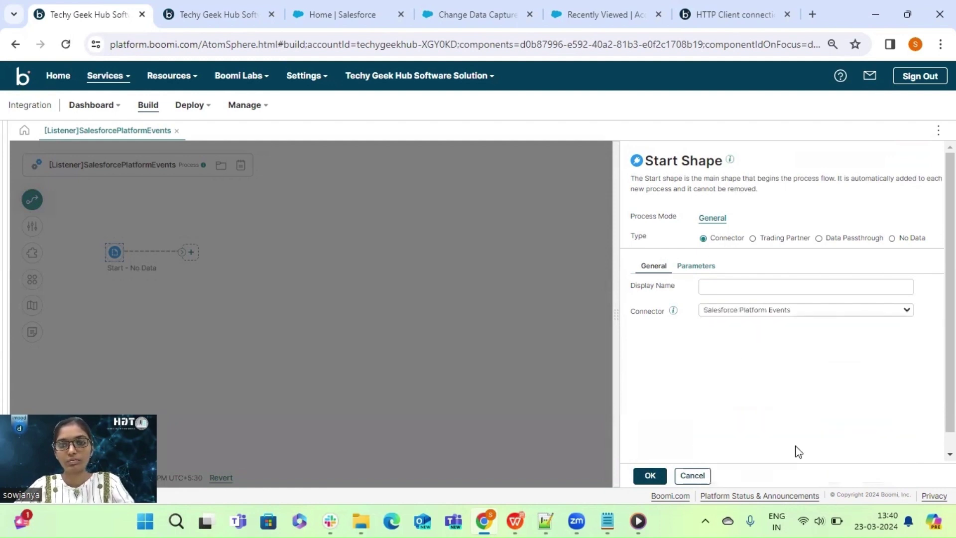
pyautogui.scroll(-1, 837, 333)
pyautogui.click(777, 243)
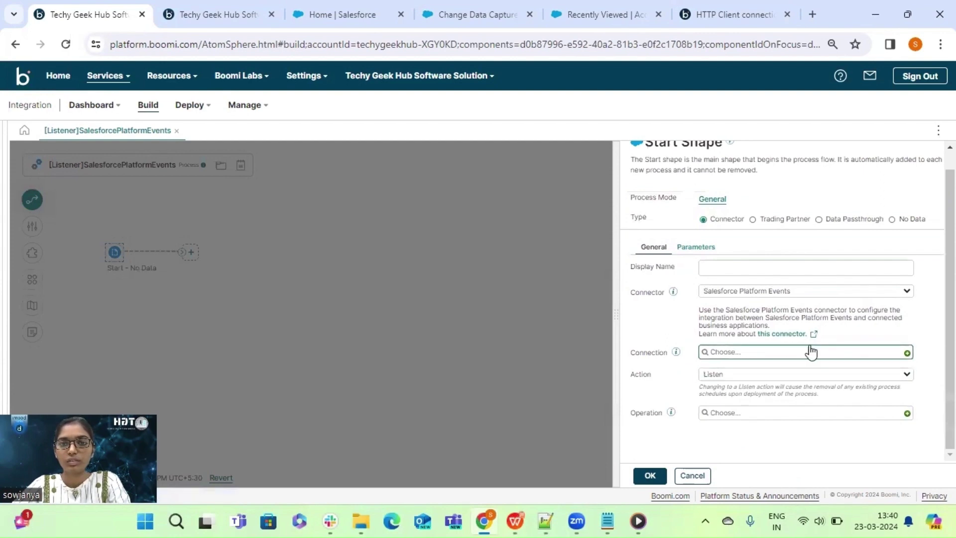
pyautogui.click(907, 354)
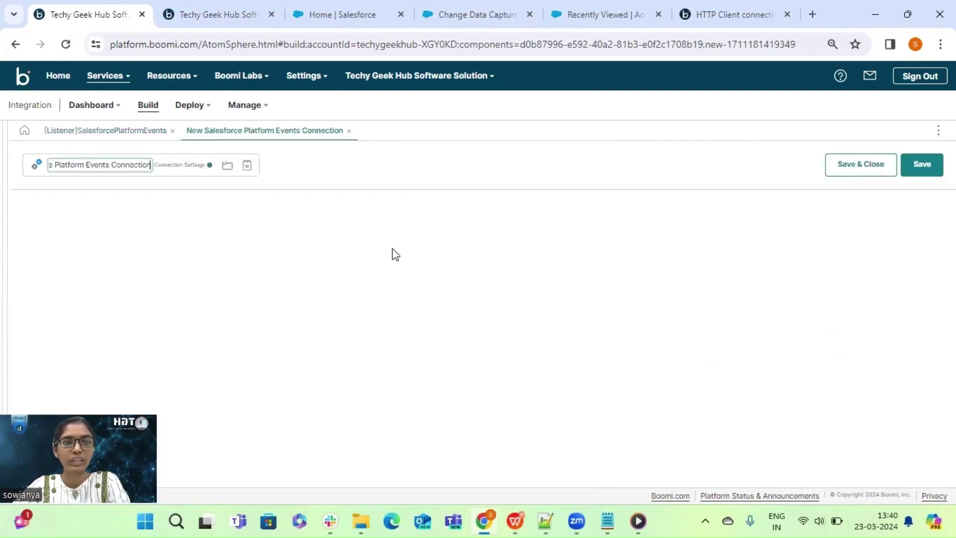
# Copy the Client ID from the Notepad++ notes into the connection's OAuth 2.0 settings.
pyautogui.click(86, 208)
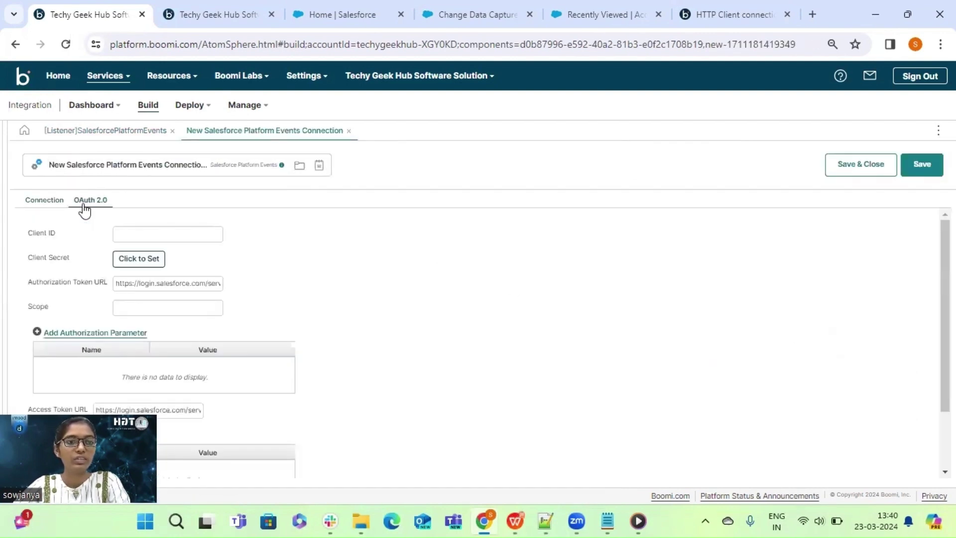
pyautogui.click(119, 234)
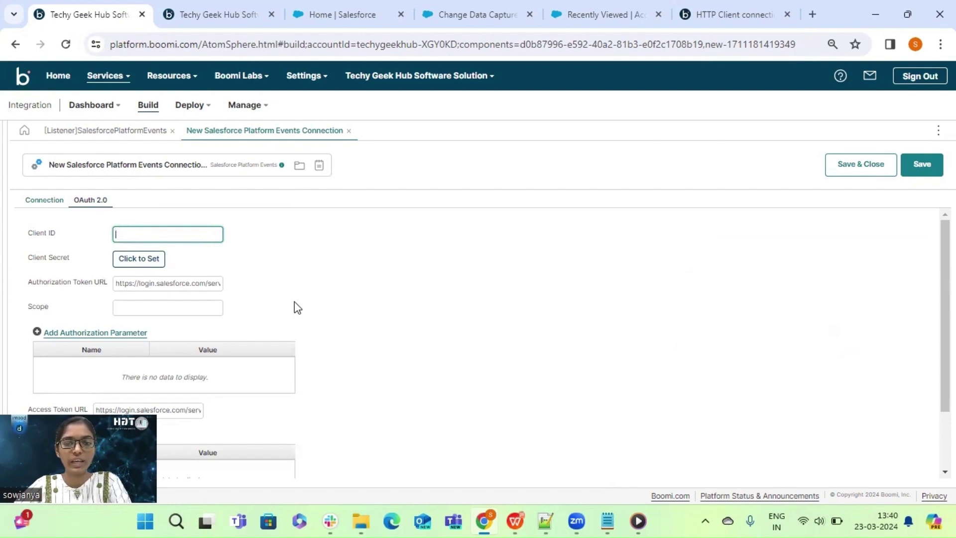
pyautogui.moveTo(546, 518)
pyautogui.click(540, 473)
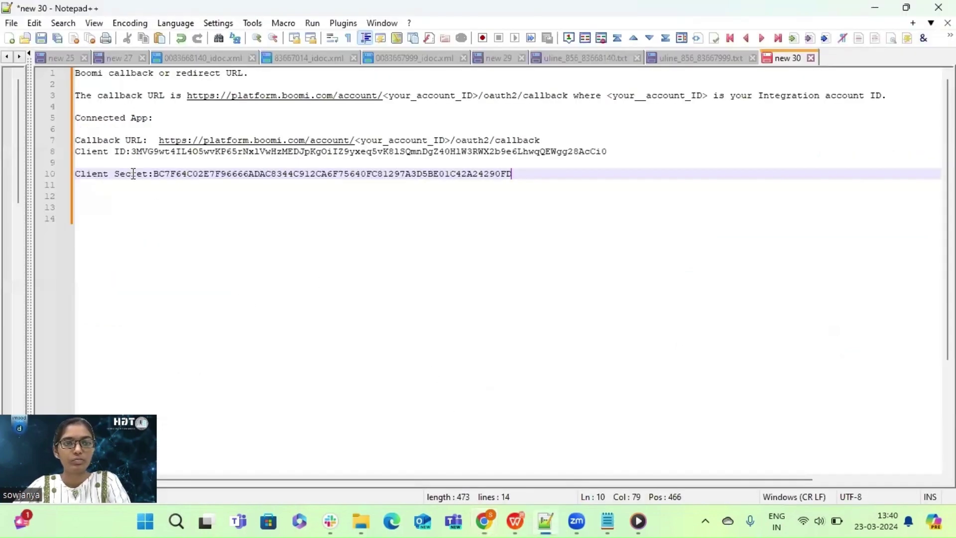
pyautogui.moveTo(132, 149); pyautogui.dragTo(616, 147)
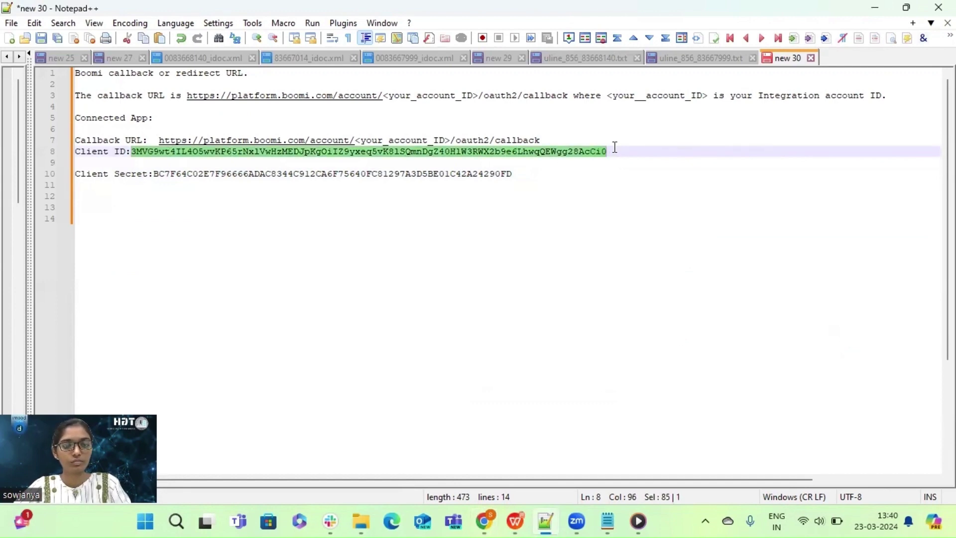
pyautogui.moveTo(484, 521)
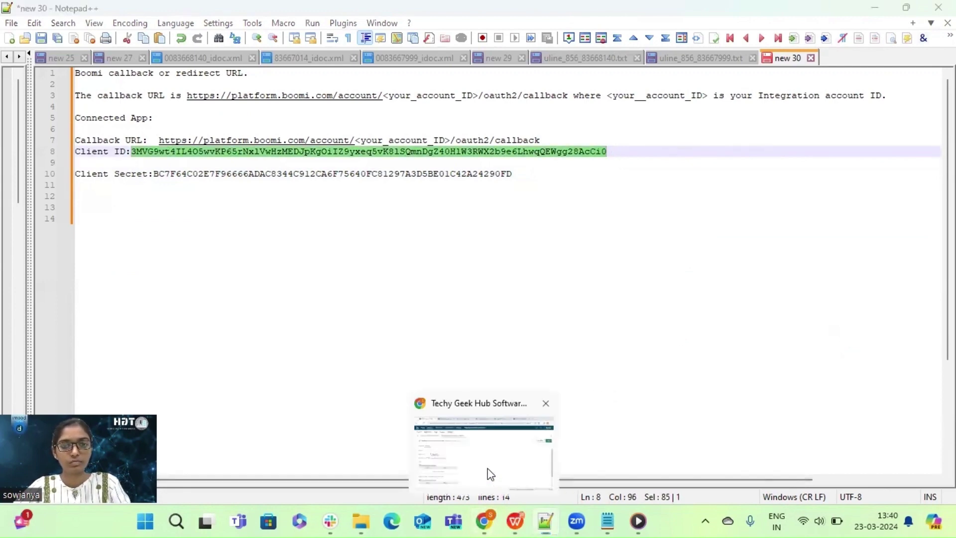
pyautogui.click(508, 491)
pyautogui.click(155, 235)
pyautogui.hotkey('ctrl', 'v')
# Copy the client secret from the notes into the secret field and apply it.
pyautogui.moveTo(545, 521)
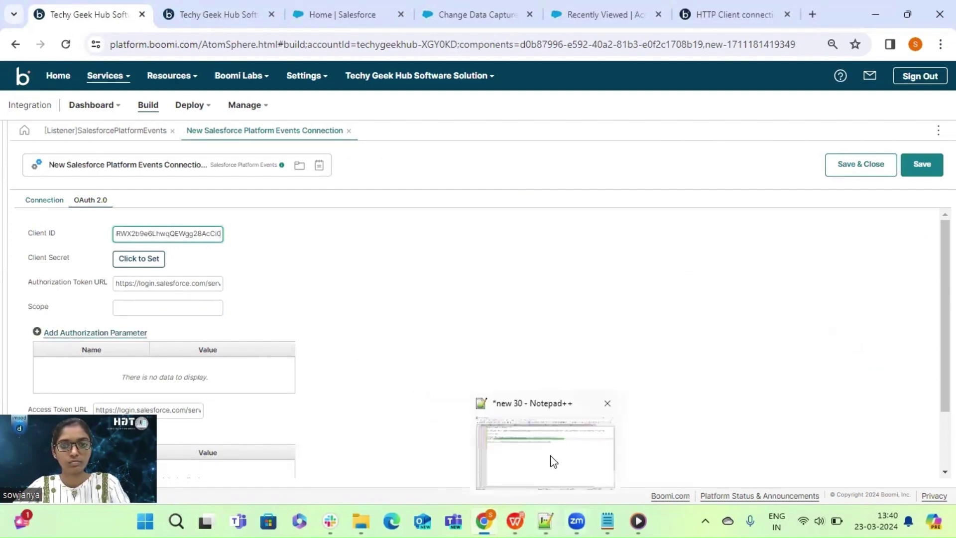
pyautogui.click(554, 461)
pyautogui.moveTo(154, 173); pyautogui.dragTo(520, 177)
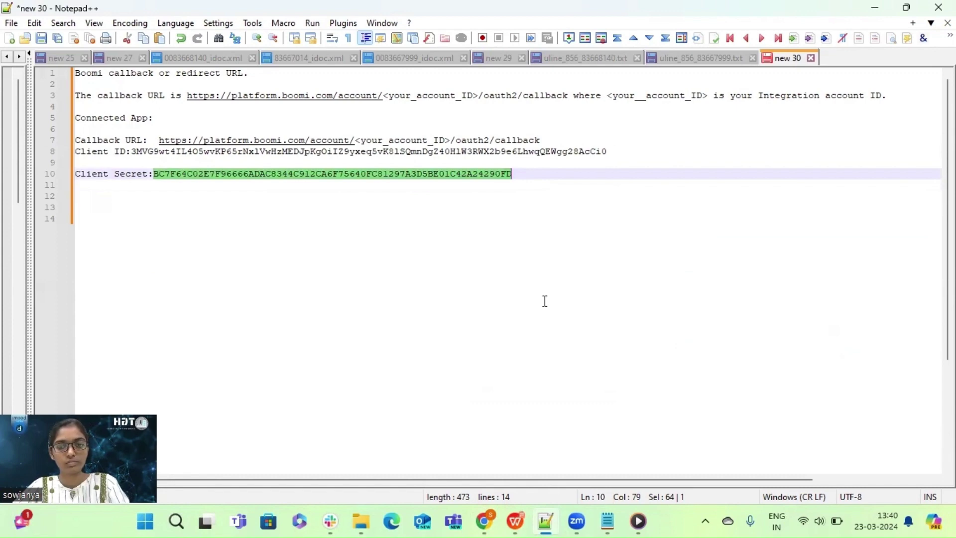
pyautogui.moveTo(576, 521)
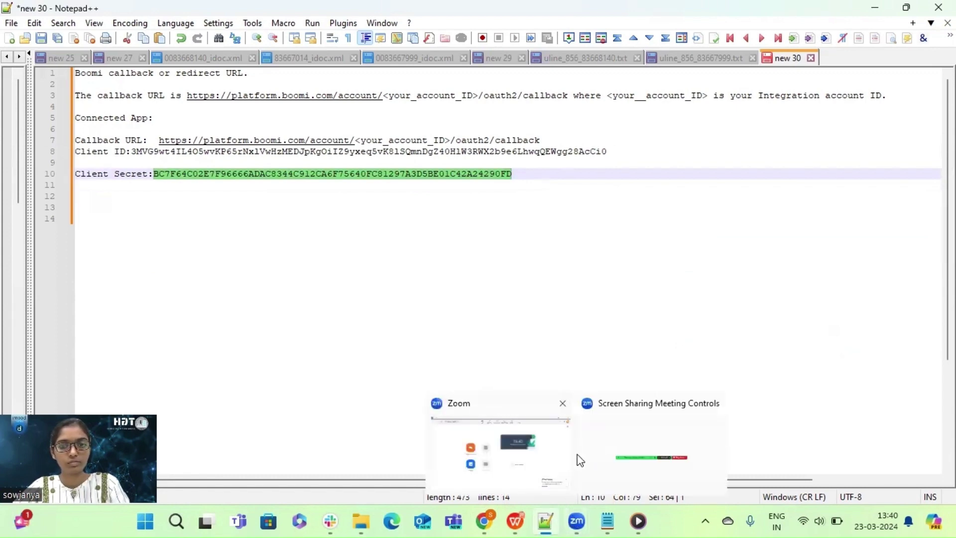
pyautogui.click(593, 403)
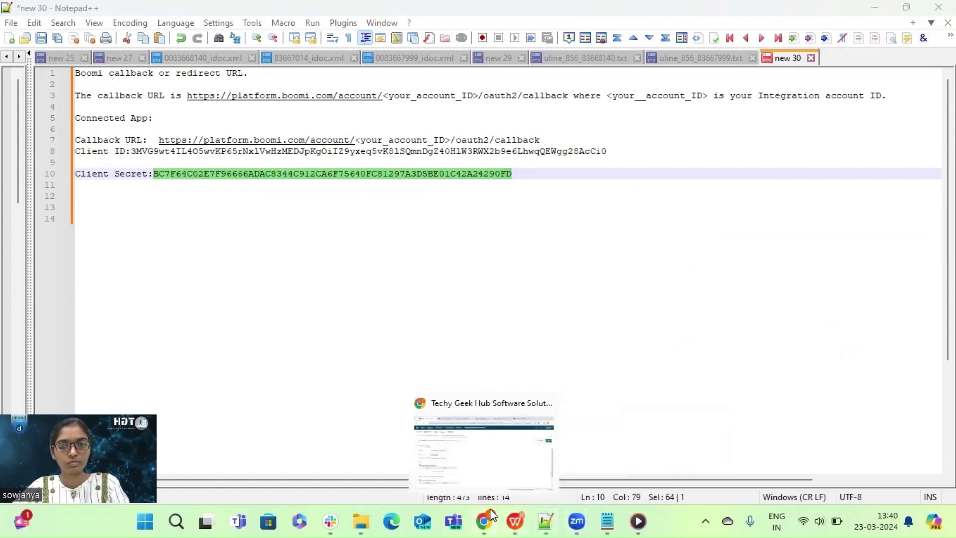
pyautogui.click(486, 443)
pyautogui.click(139, 262)
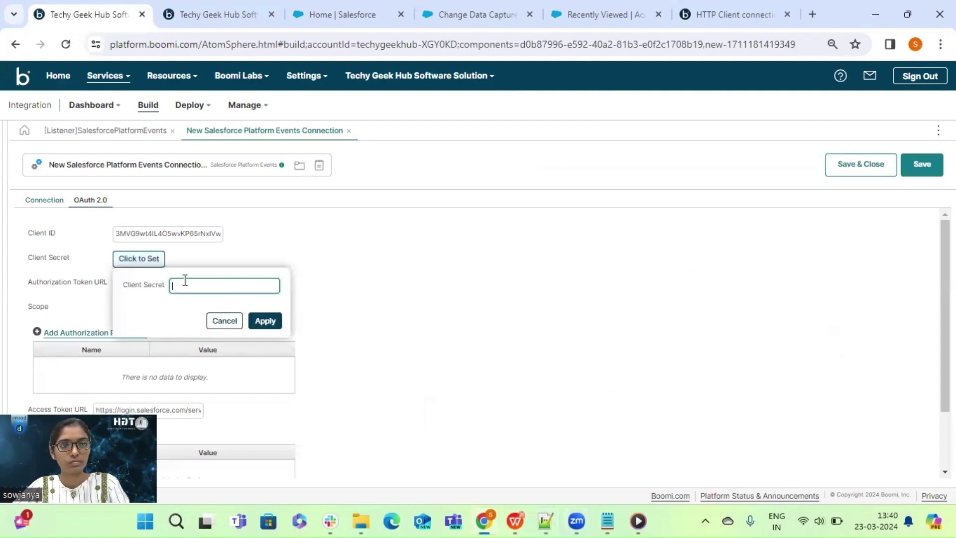
pyautogui.hotkey('ctrl', 'v')
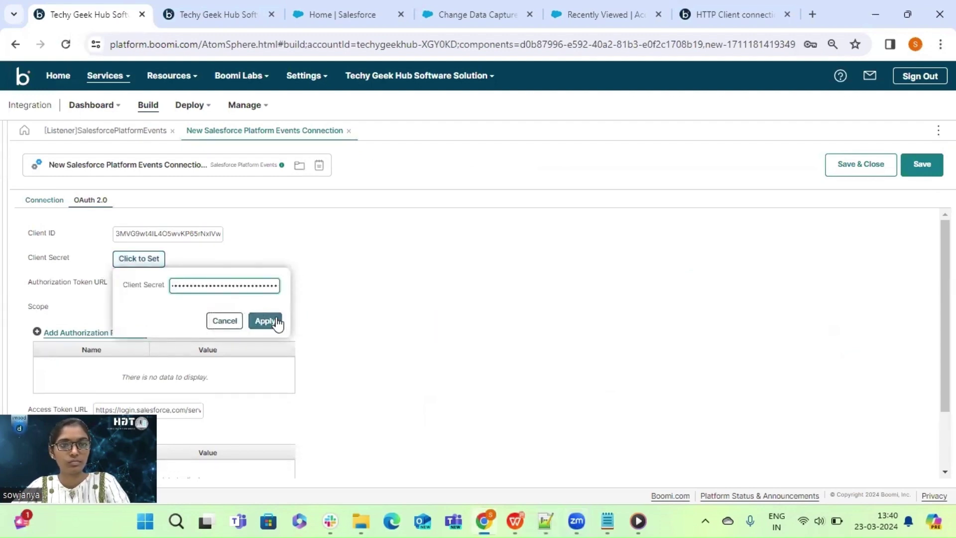
pyautogui.click(265, 321)
pyautogui.click(42, 203)
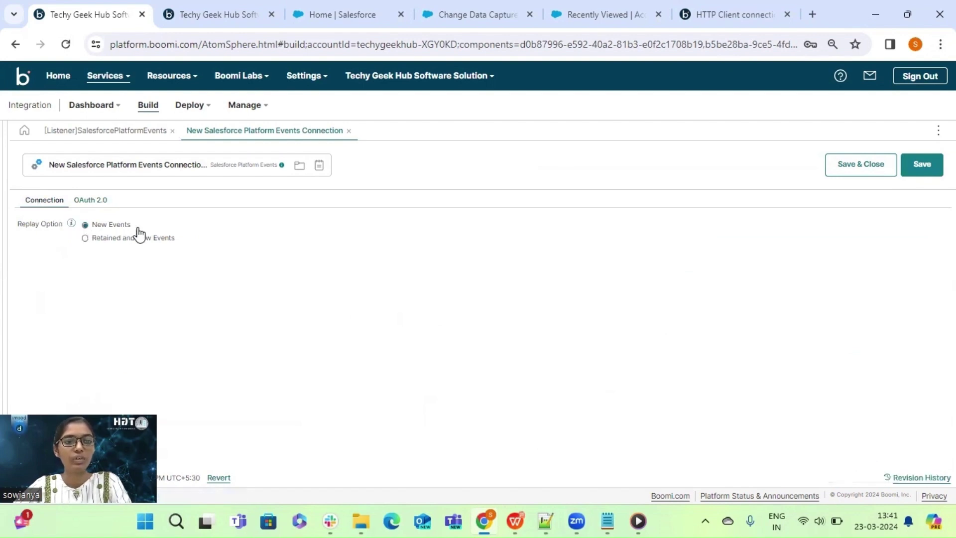
# Rename the connection component to [connection]SFPE and save it.
pyautogui.click(132, 164)
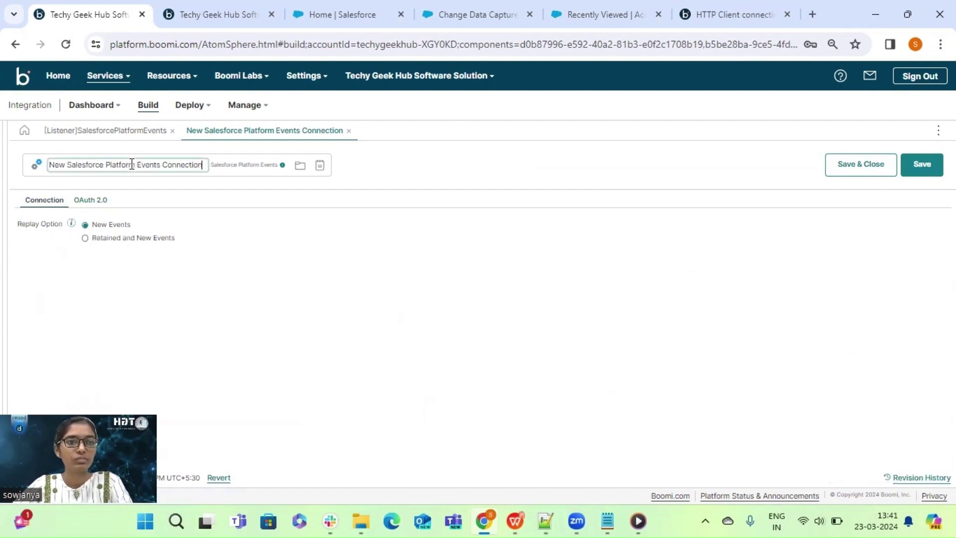
pyautogui.moveTo(203, 168); pyautogui.dragTo(48, 168)
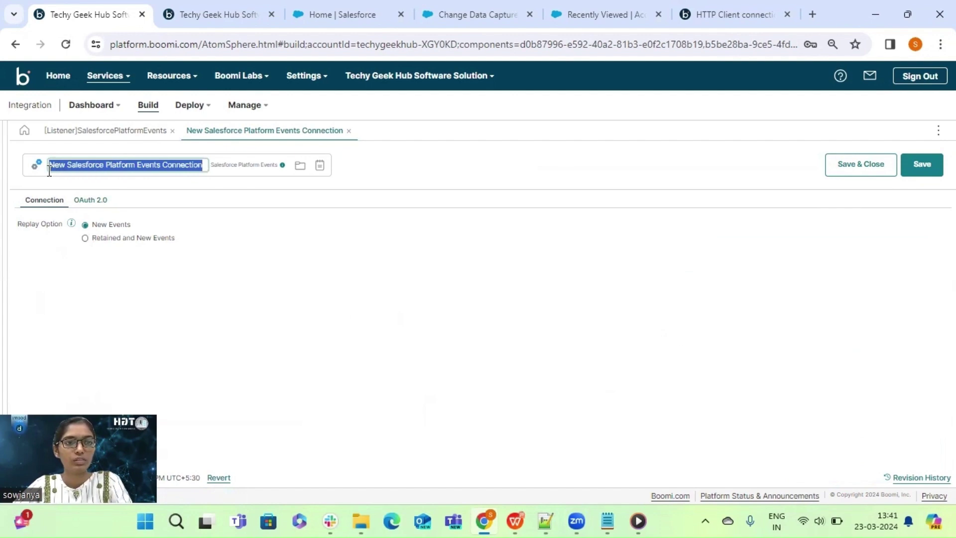
pyautogui.press('BackSpace')
pyautogui.write('[connection]')
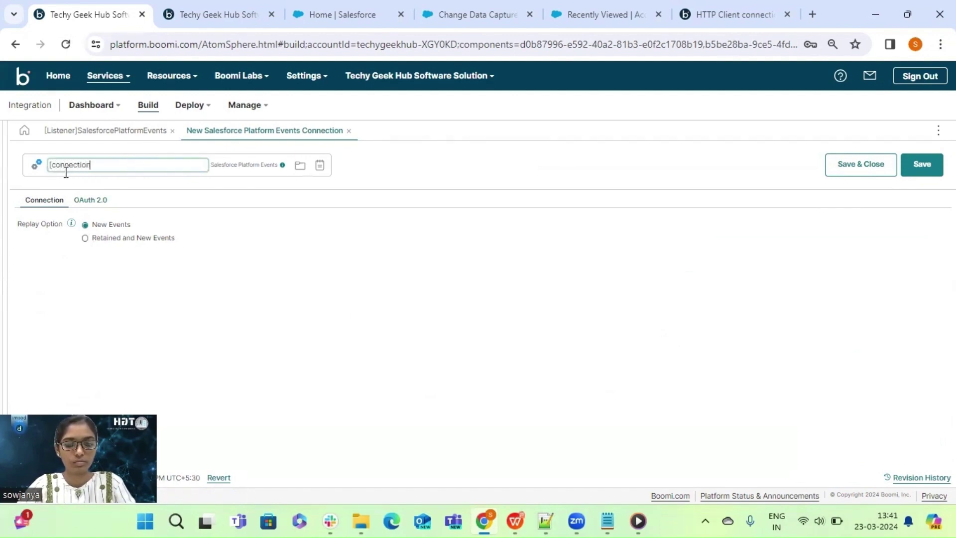
pyautogui.write('SFPE')
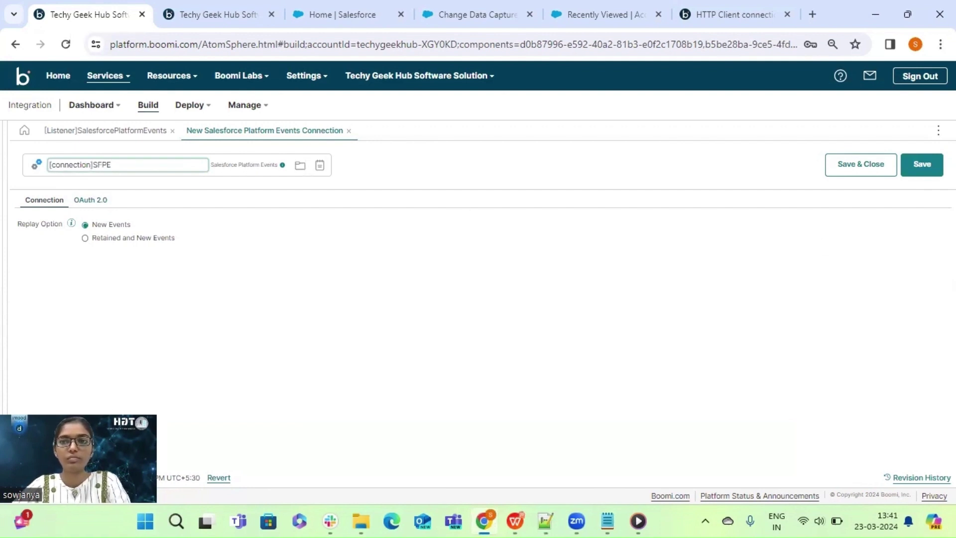
pyautogui.press('Return')
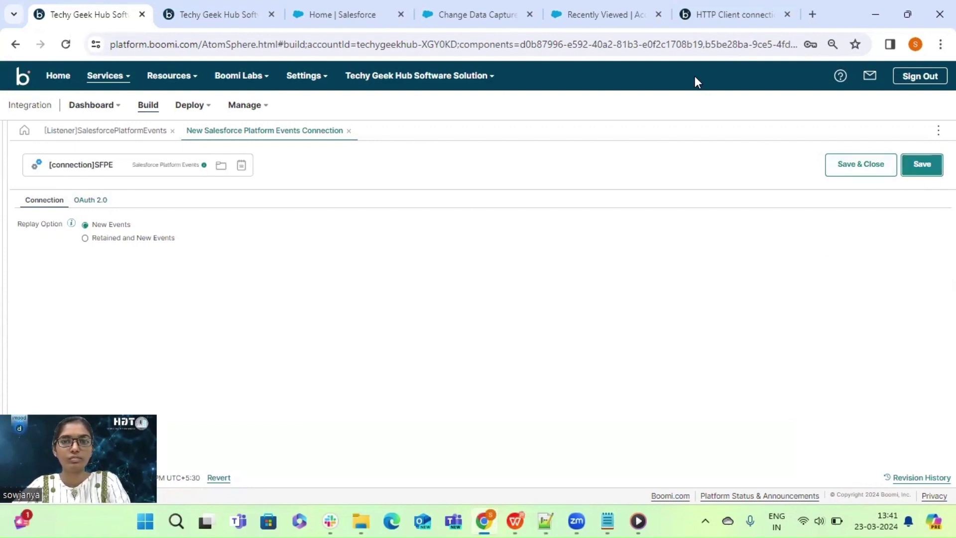
pyautogui.hotkey('ctrl', 's')
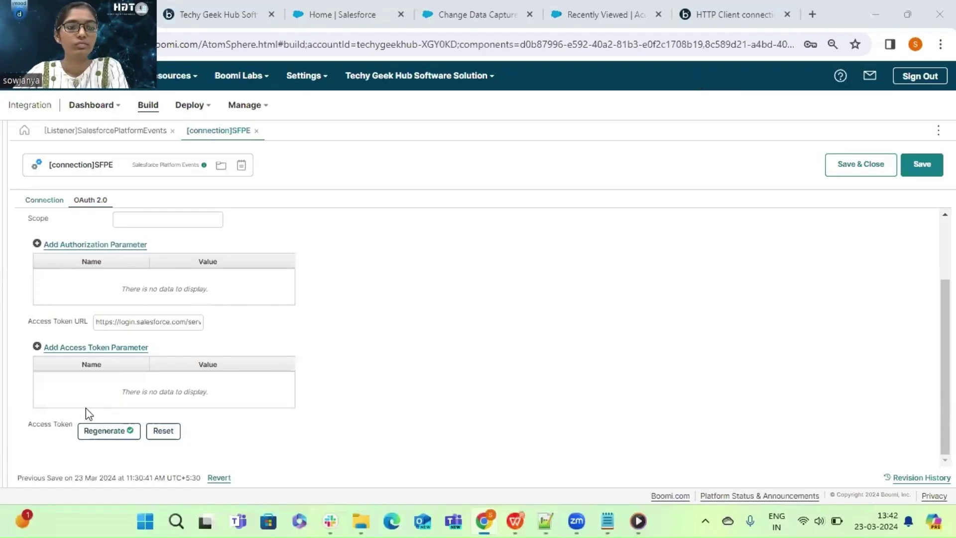
# Generate the OAuth access token, save the connection, and start a new operation.
pyautogui.click(105, 431)
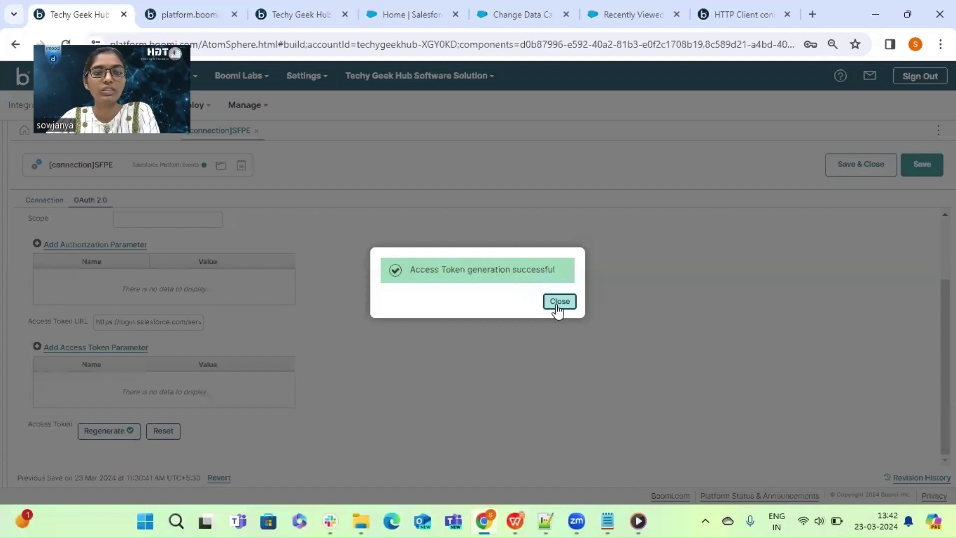
pyautogui.click(552, 304)
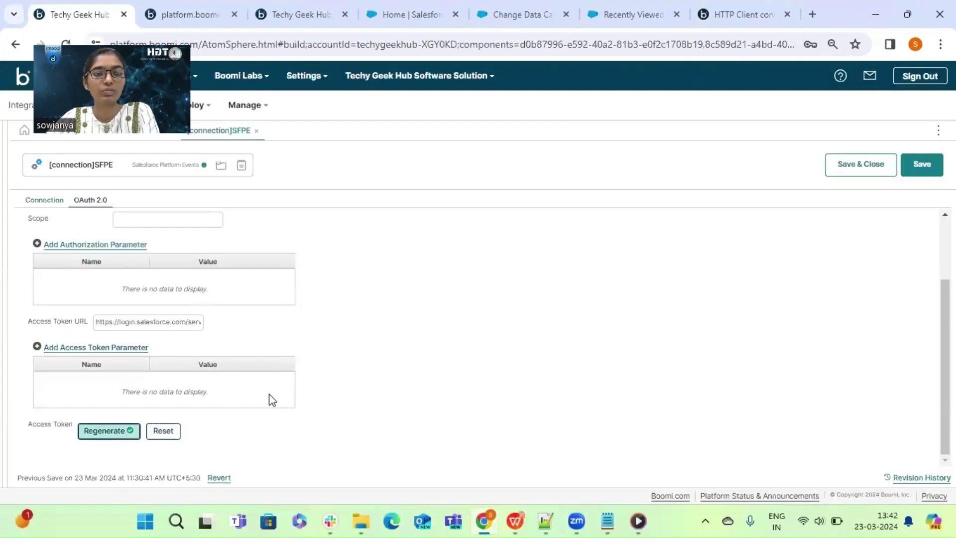
pyautogui.click(869, 172)
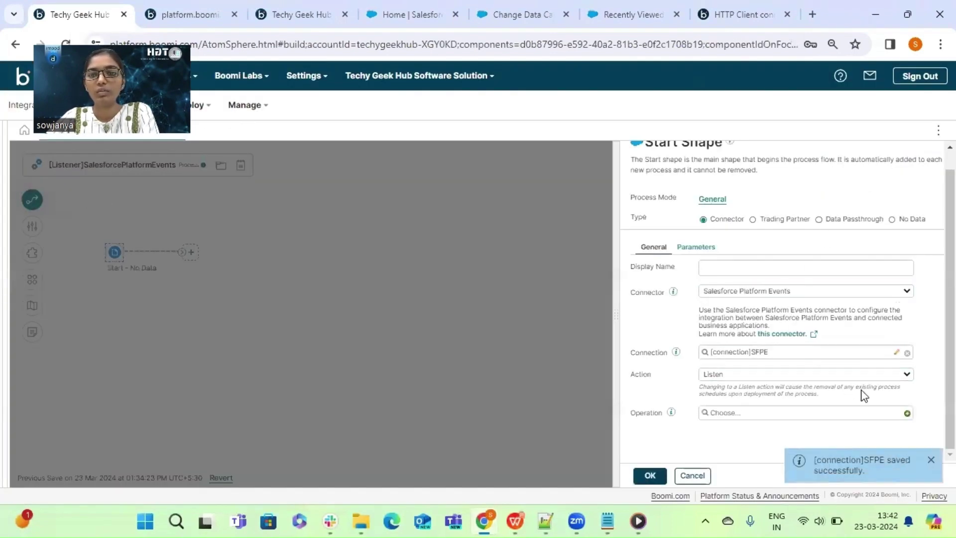
pyautogui.click(907, 414)
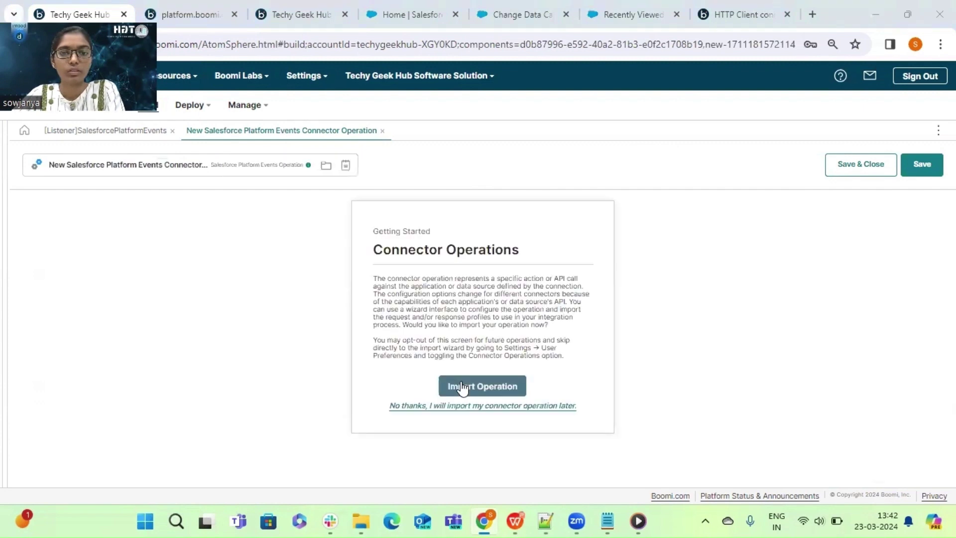
# Import the operation from your own atom, choosing Change Data Capture Events.
pyautogui.click(461, 389)
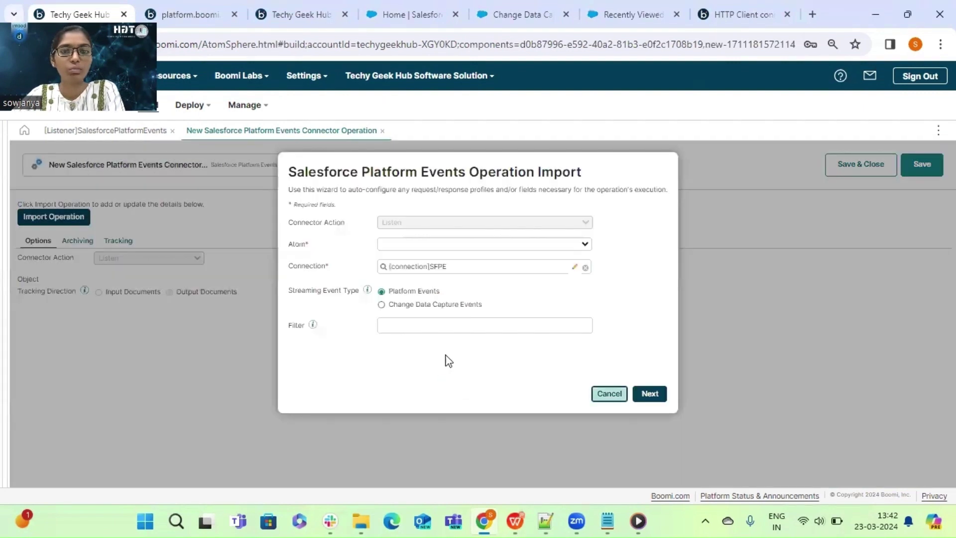
pyautogui.click(432, 244)
pyautogui.click(427, 263)
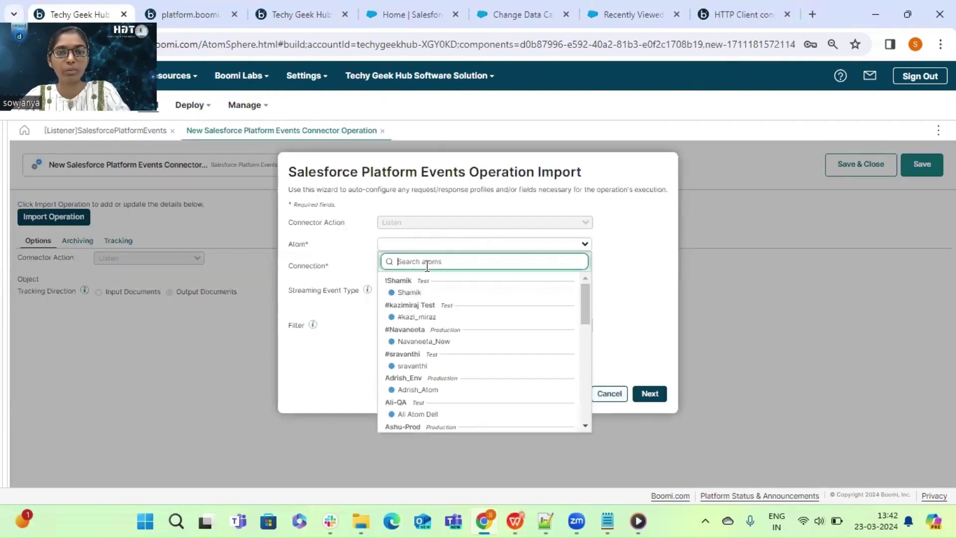
pyautogui.write('sow')
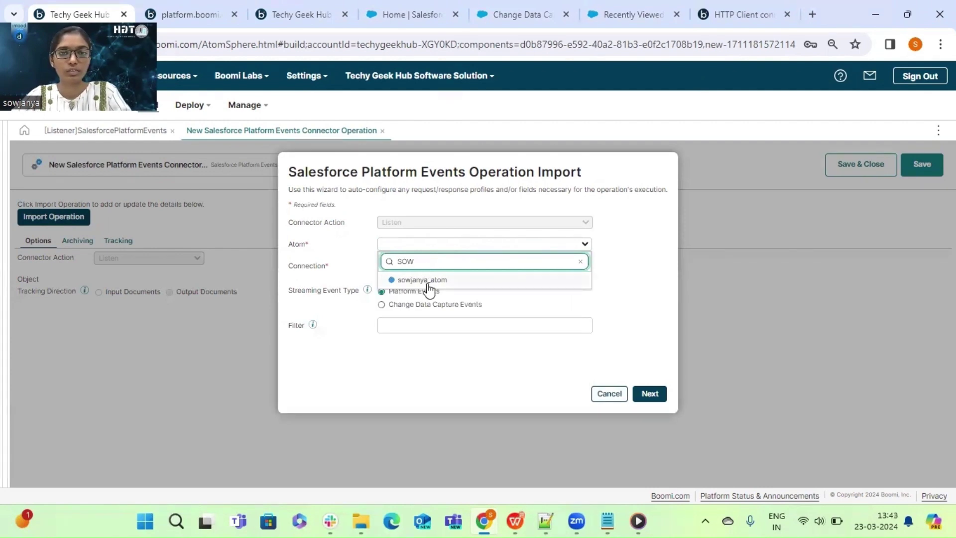
pyautogui.click(427, 281)
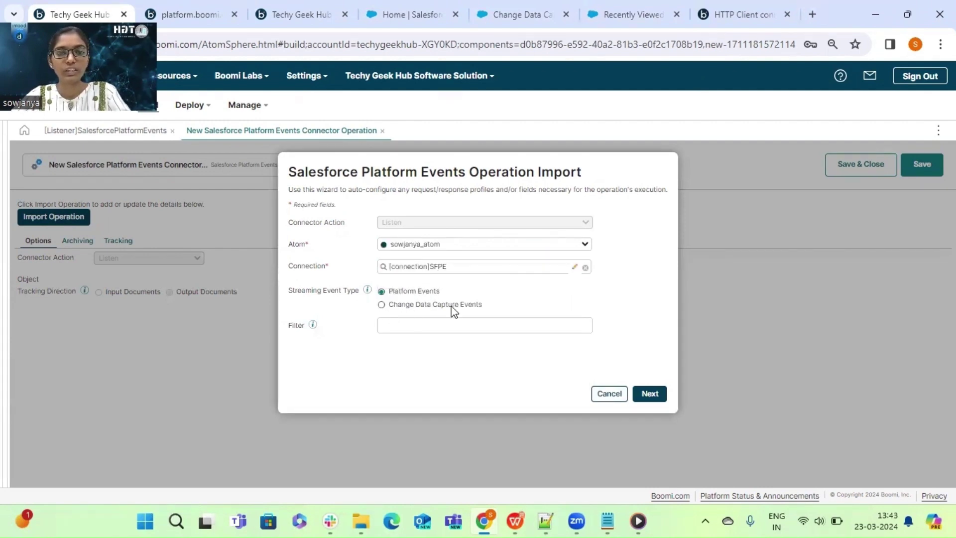
pyautogui.click(382, 306)
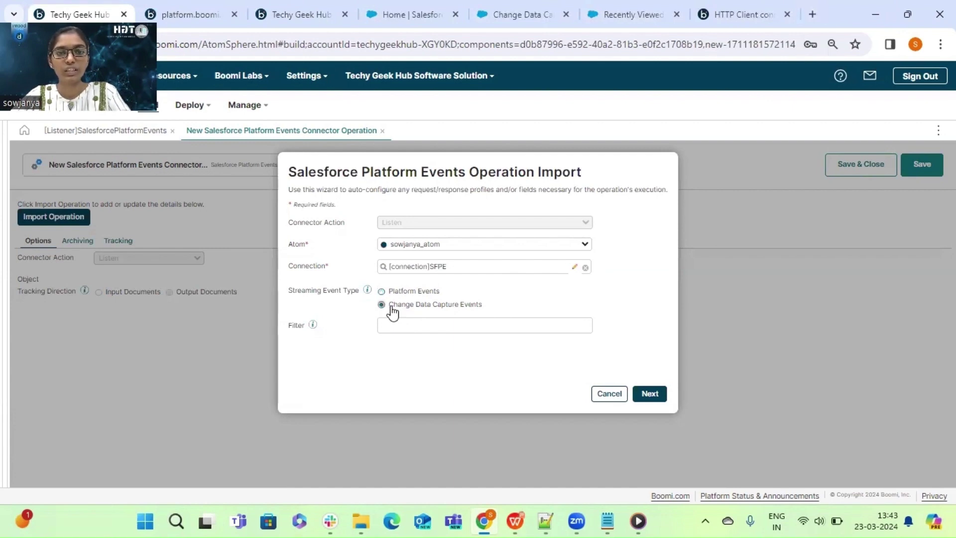
pyautogui.click(650, 393)
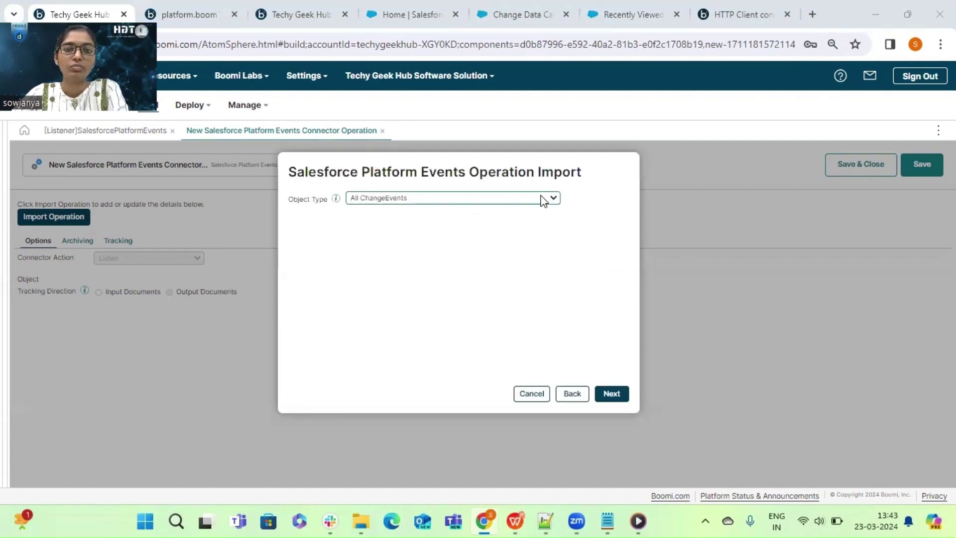
# Keep All ChangeEvents as the object type, finish the import, and save the operation.
pyautogui.click(544, 201)
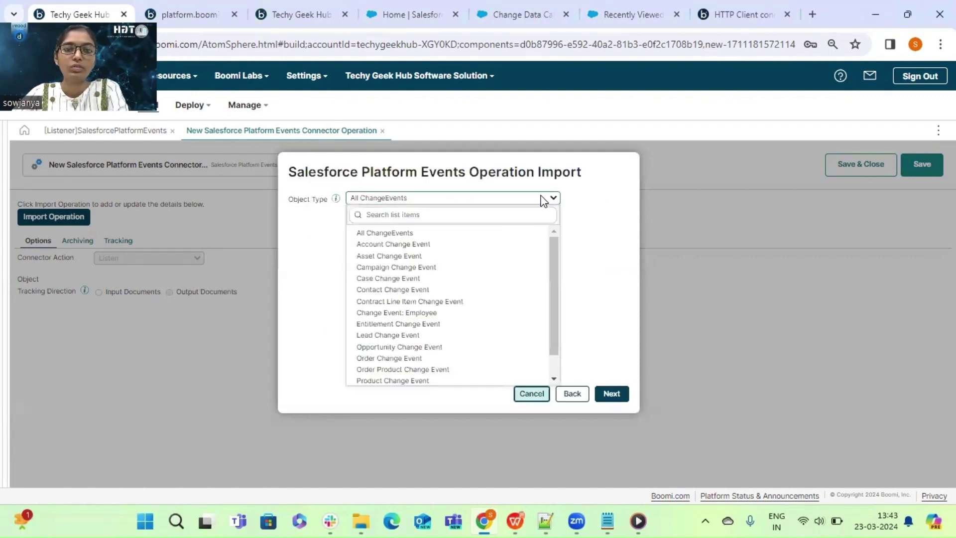
pyautogui.click(440, 234)
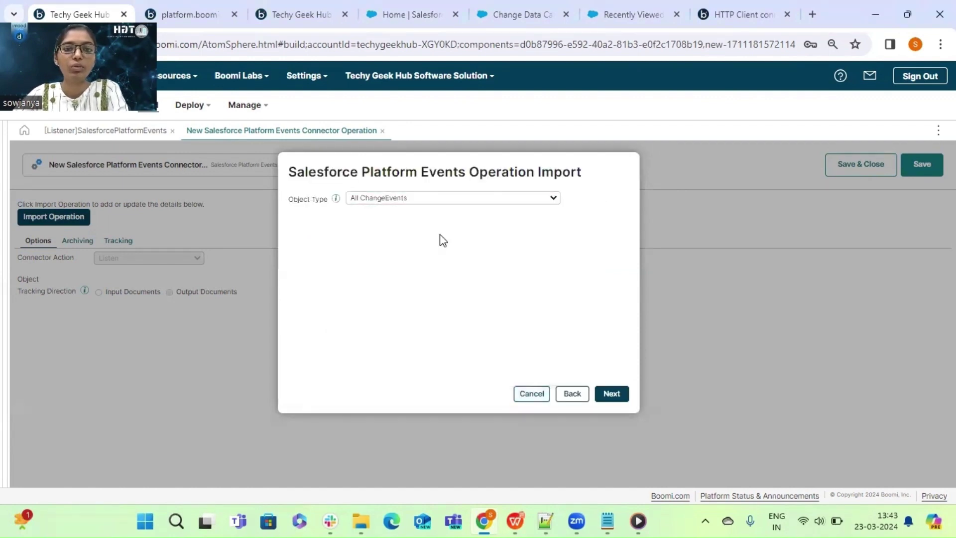
pyautogui.click(460, 201)
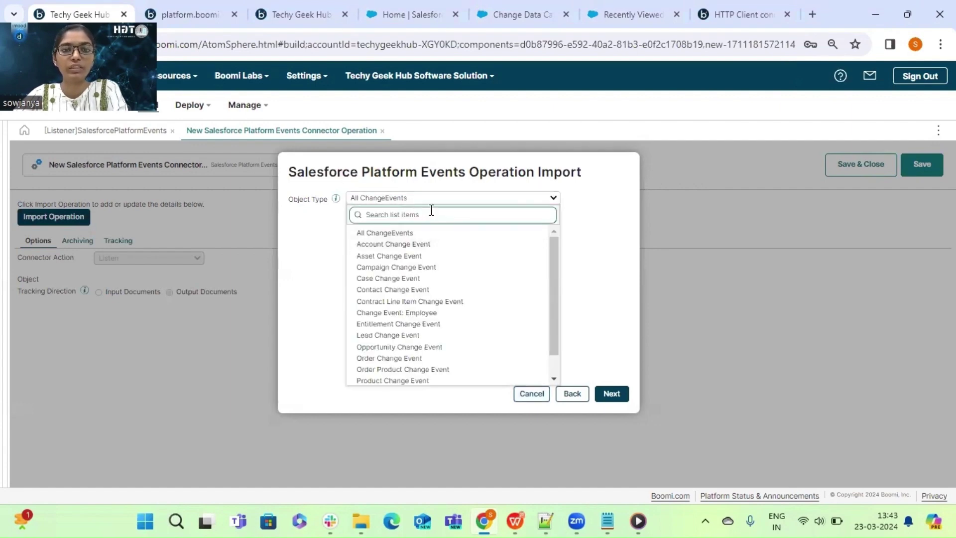
pyautogui.click(329, 242)
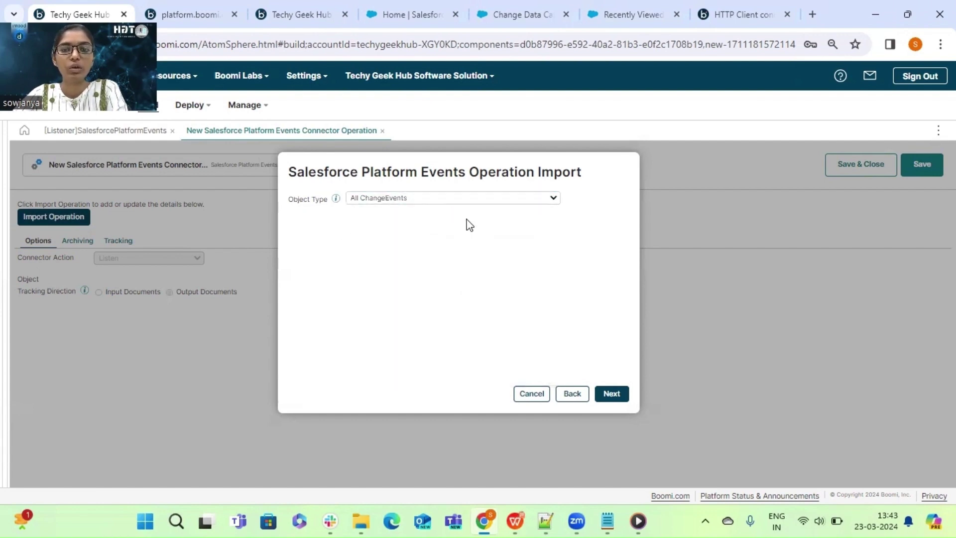
pyautogui.click(608, 394)
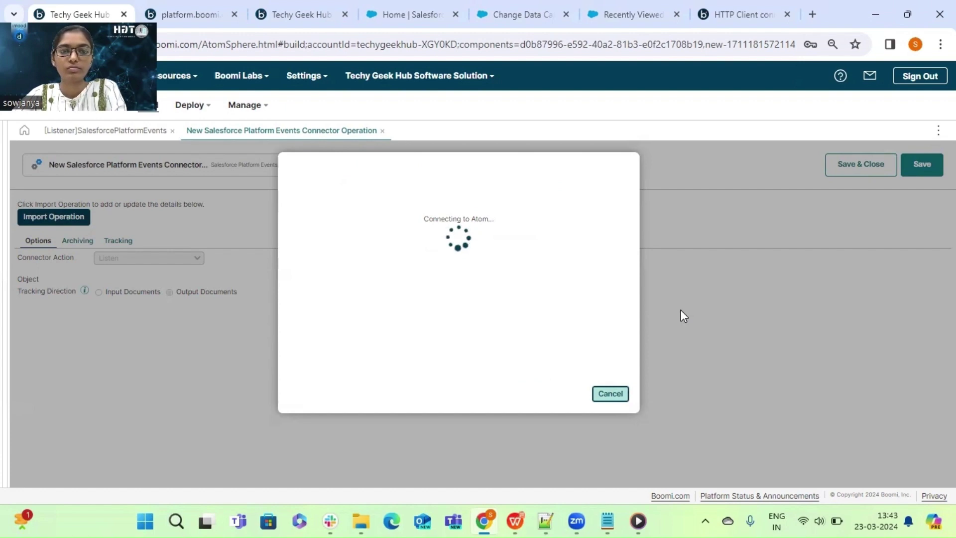
pyautogui.click(609, 394)
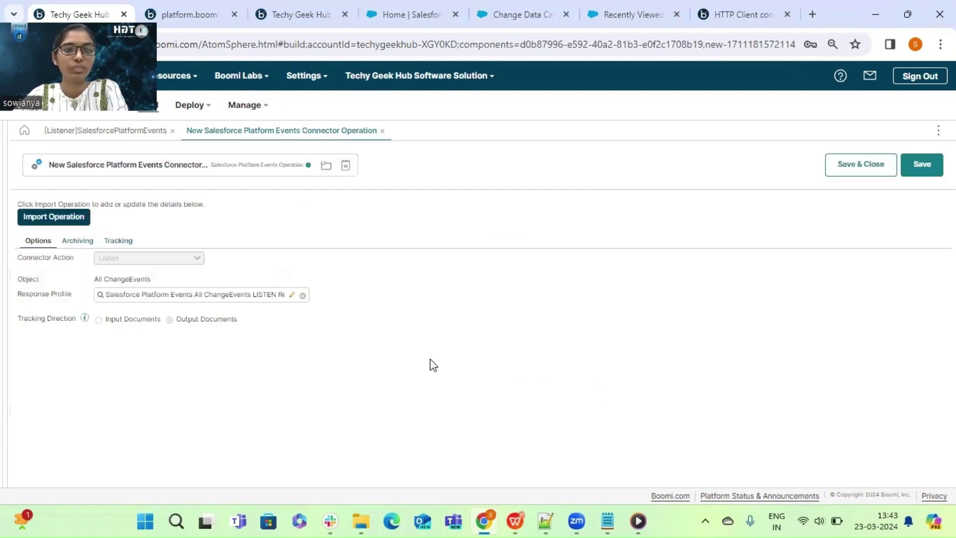
pyautogui.click(866, 172)
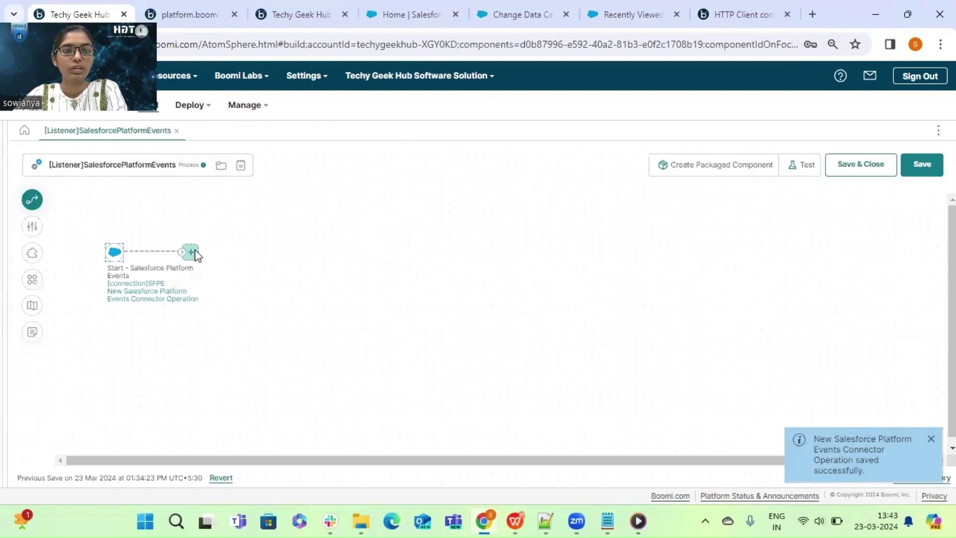
# Connect a Return Documents step after the Start shape.
pyautogui.click(192, 253)
pyautogui.write('RETURN')
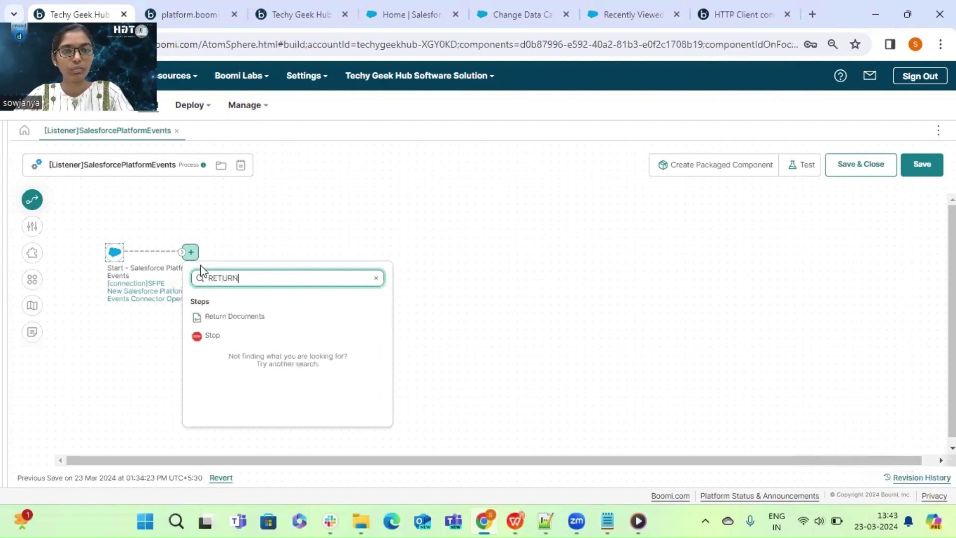
pyautogui.click(205, 316)
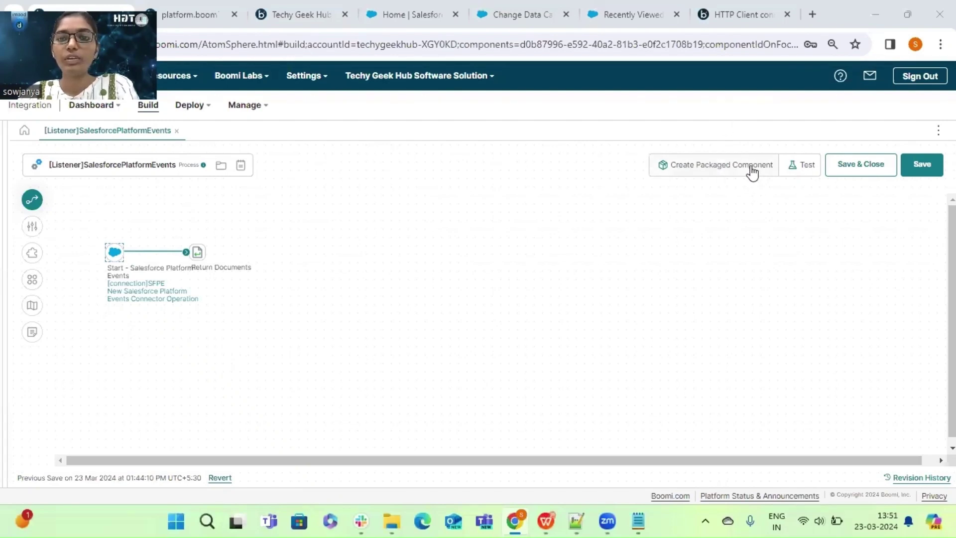
# Create a packaged component of the listener process.
pyautogui.click(752, 167)
pyautogui.click(791, 461)
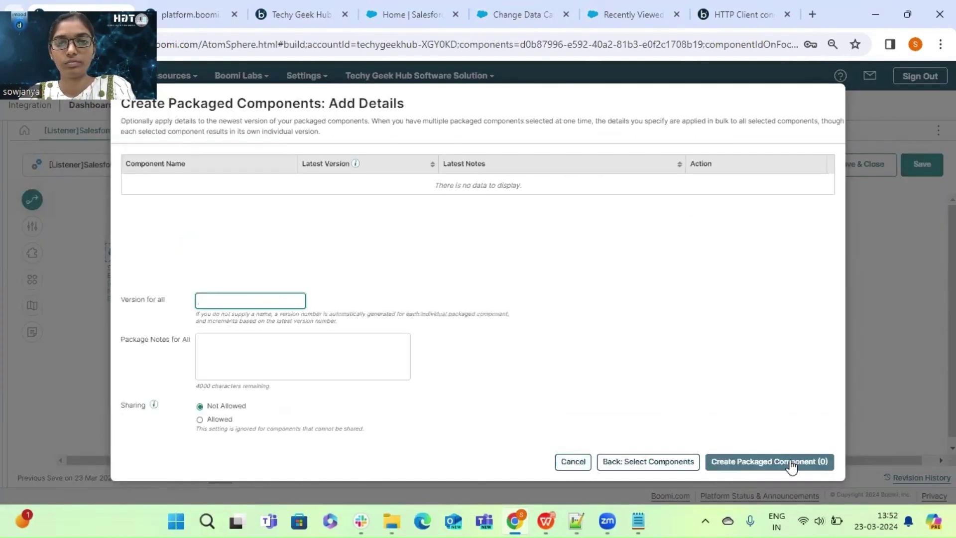
pyautogui.click(791, 462)
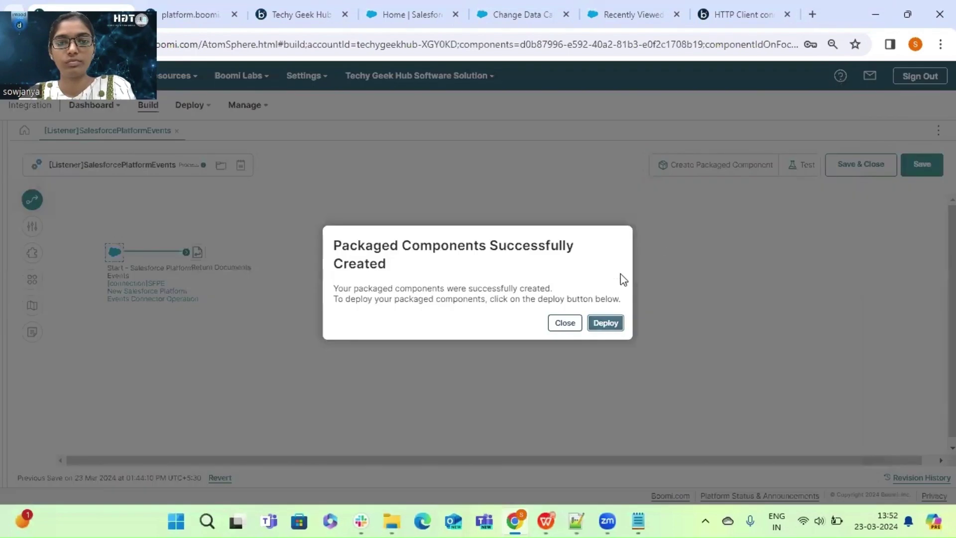
# Deploy the package to your TEST environment through version selection and review.
pyautogui.click(606, 323)
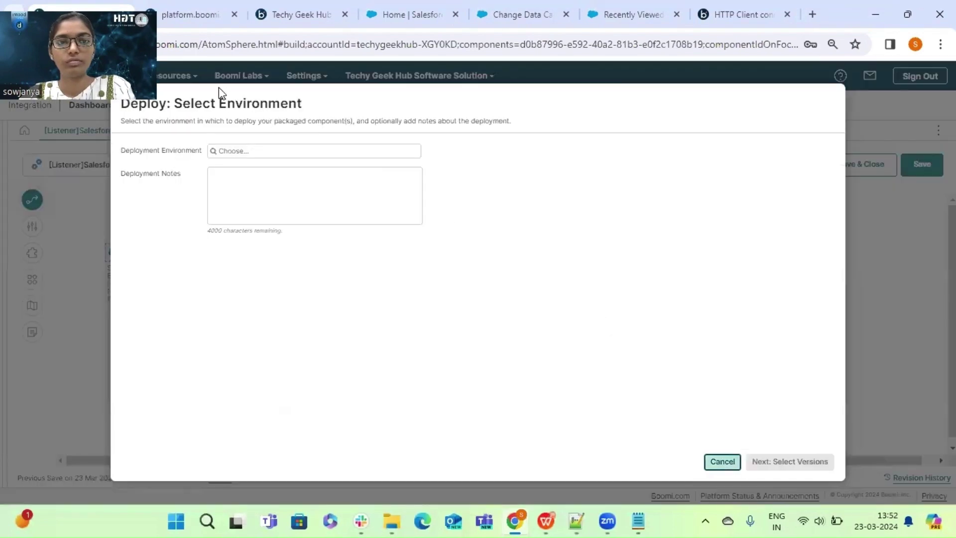
pyautogui.click(298, 152)
pyautogui.scroll(-10, 259, 217)
pyautogui.scroll(-2, 259, 221)
pyautogui.scroll(2, 258, 224)
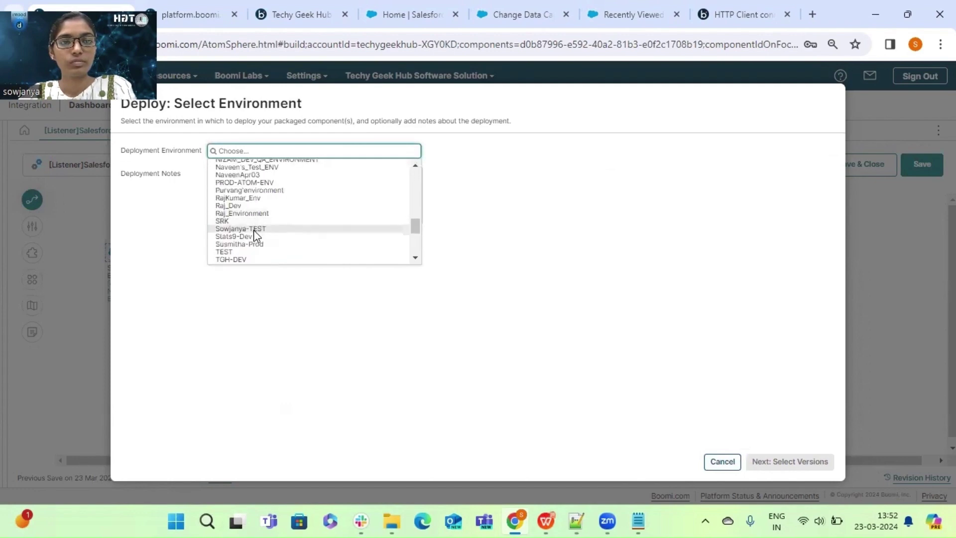
pyautogui.click(253, 229)
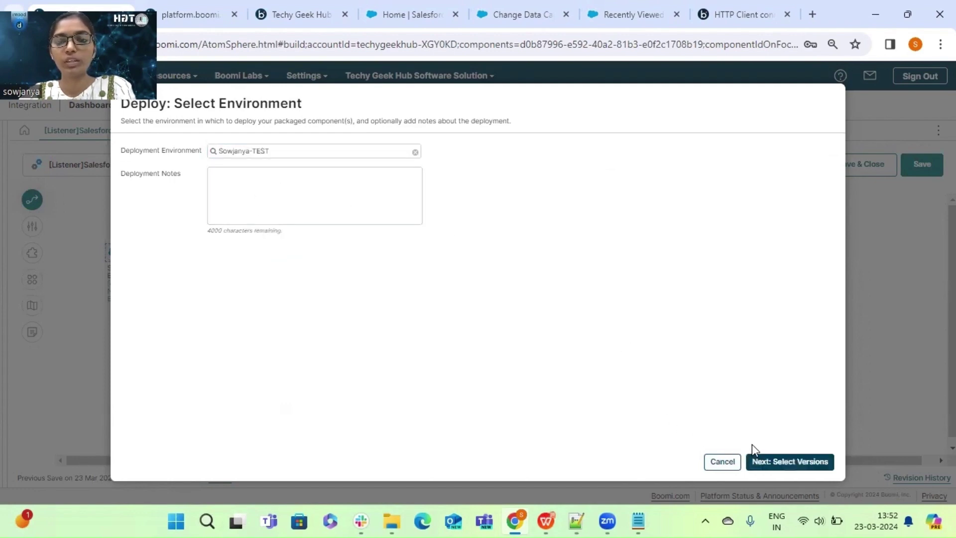
pyautogui.click(764, 459)
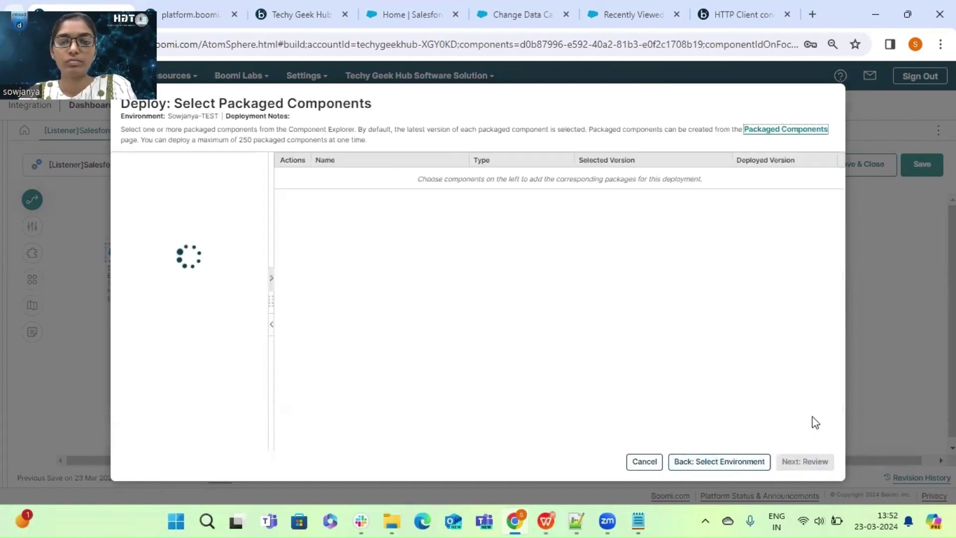
pyautogui.click(810, 462)
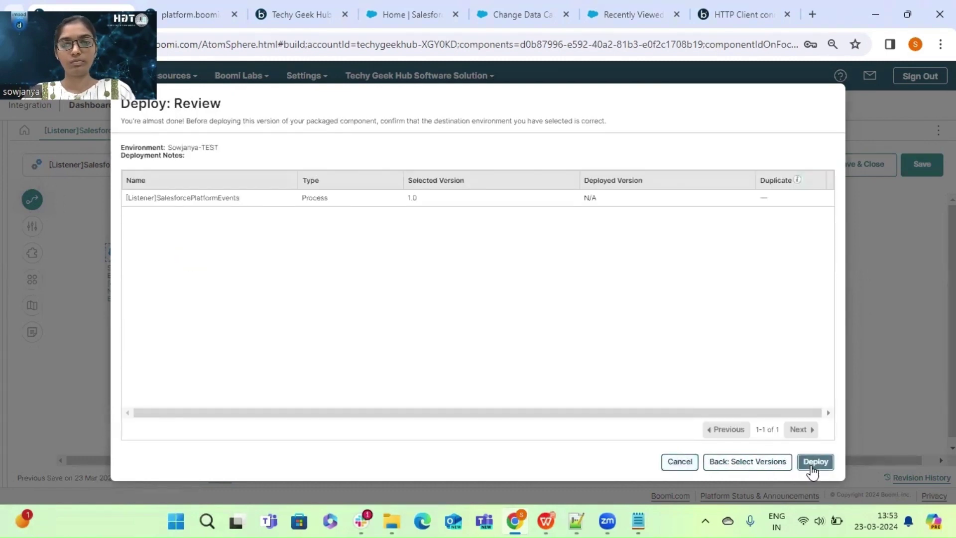
pyautogui.click(813, 462)
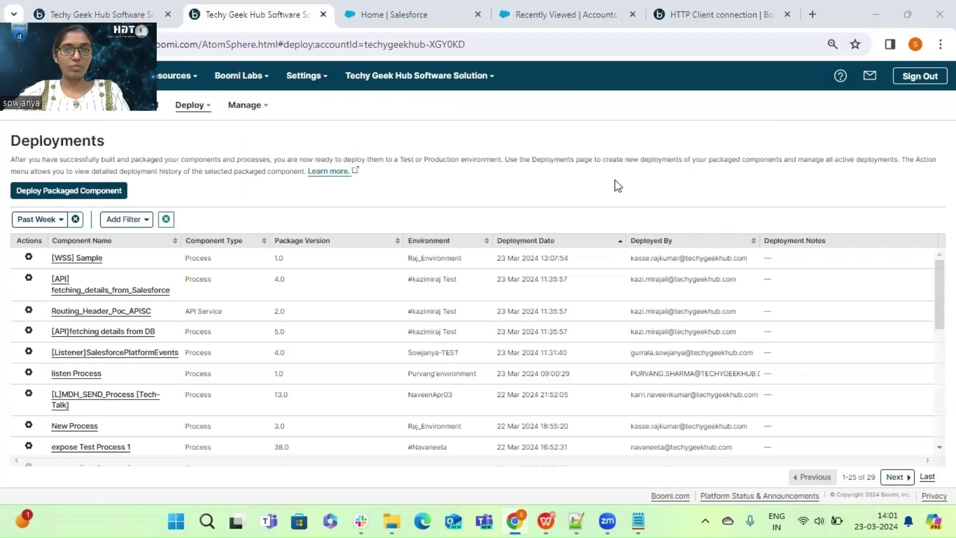
# Open a New Account form from the Recently Viewed accounts list, retrying after a stalled load.
pyautogui.click(434, 16)
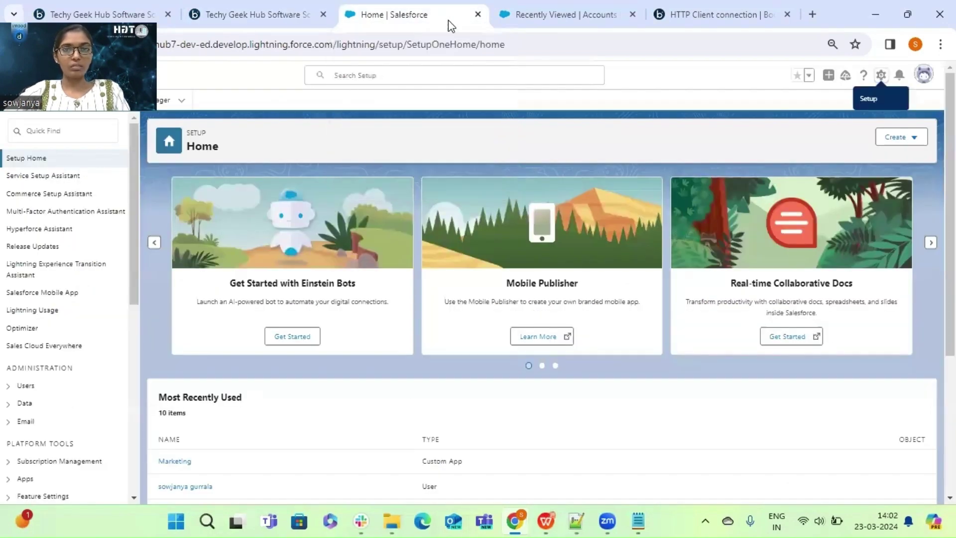
pyautogui.click(541, 20)
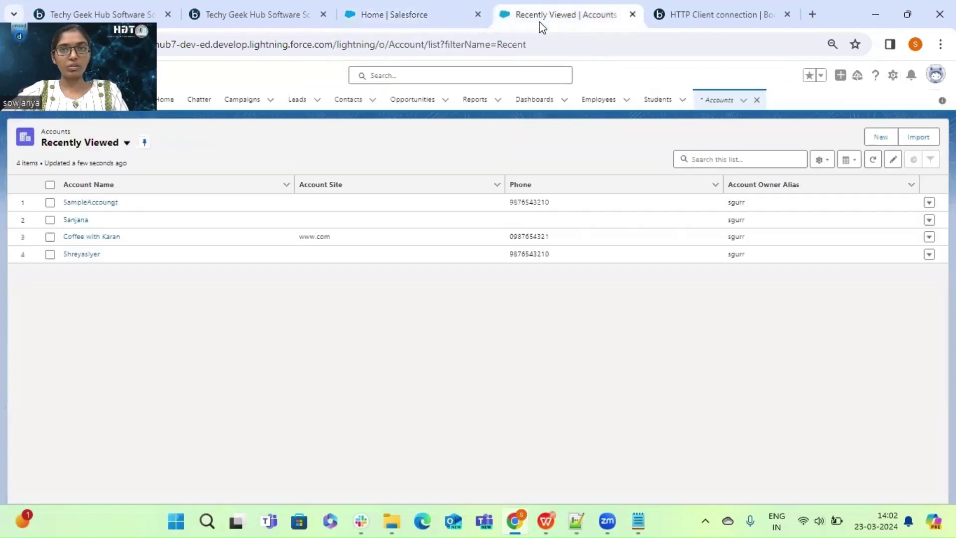
pyautogui.click(876, 137)
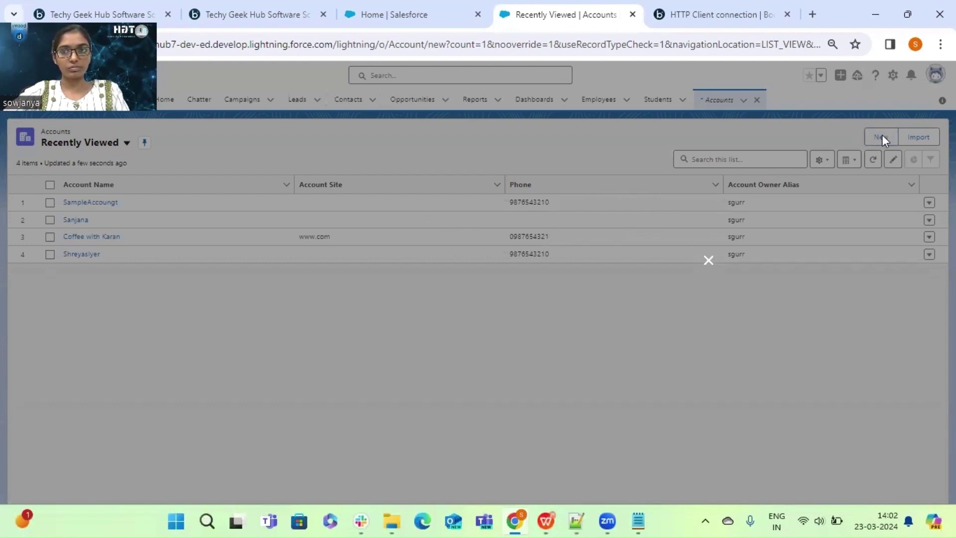
pyautogui.click(707, 261)
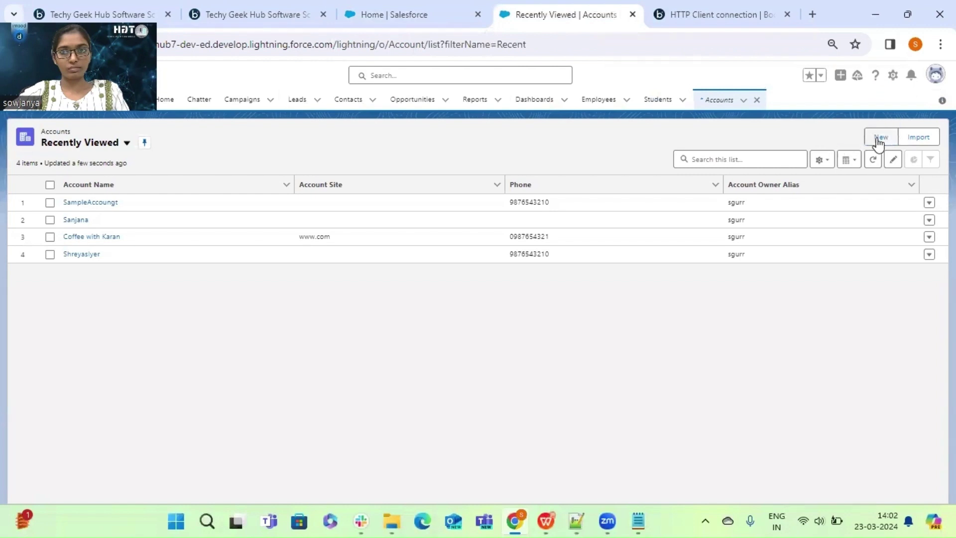
pyautogui.click(881, 137)
# Enter the name DemoAccount plus a phone and account number, and save the account.
pyautogui.click(354, 220)
pyautogui.write('DemoAccount')
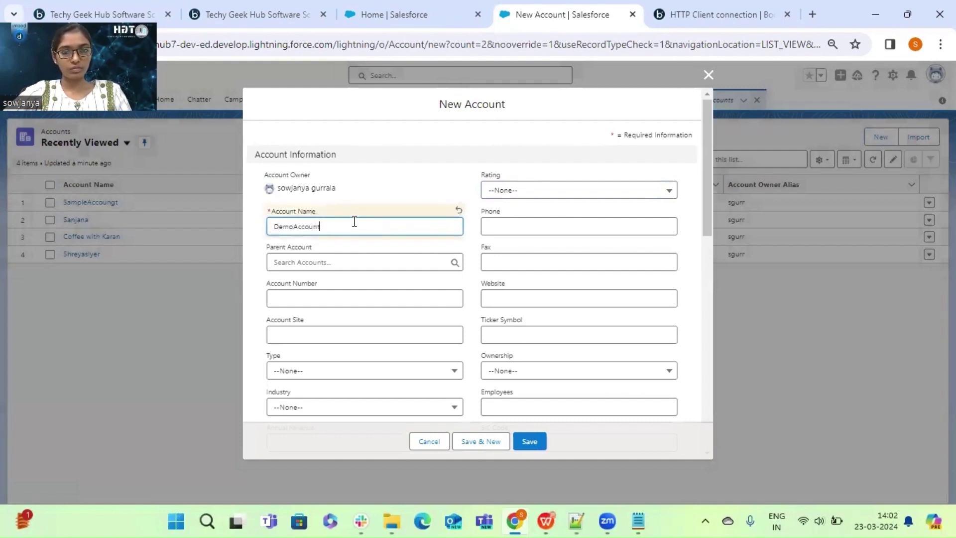
pyautogui.click(553, 227)
pyautogui.write('9876543210')
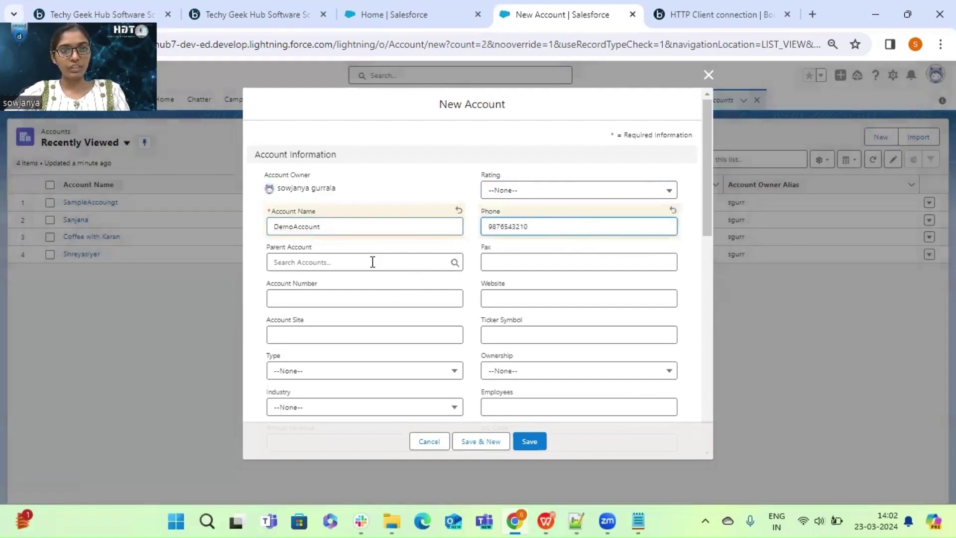
pyautogui.click(320, 297)
pyautogui.write('1234567890')
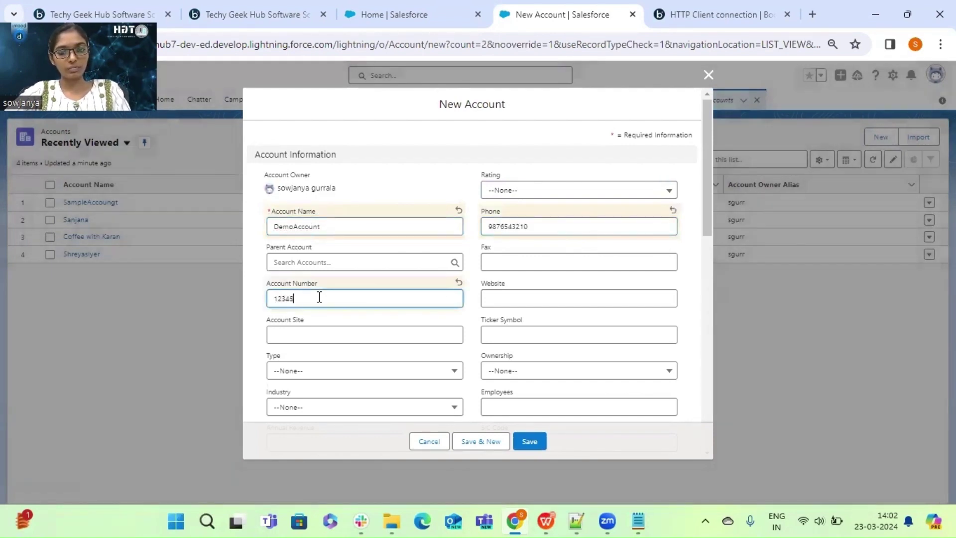
pyautogui.click(535, 442)
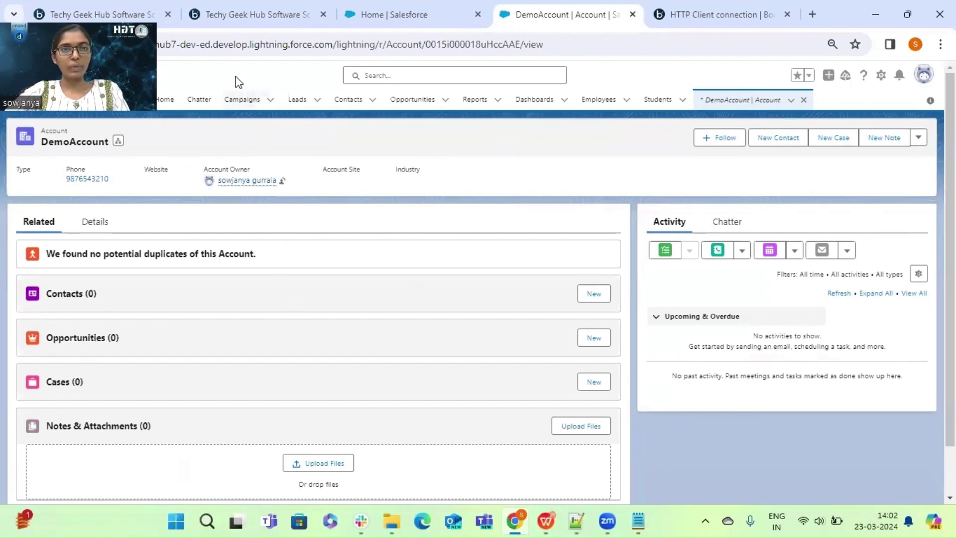
# Open Process Reporting in Boomi and refresh the executions list.
pyautogui.click(283, 16)
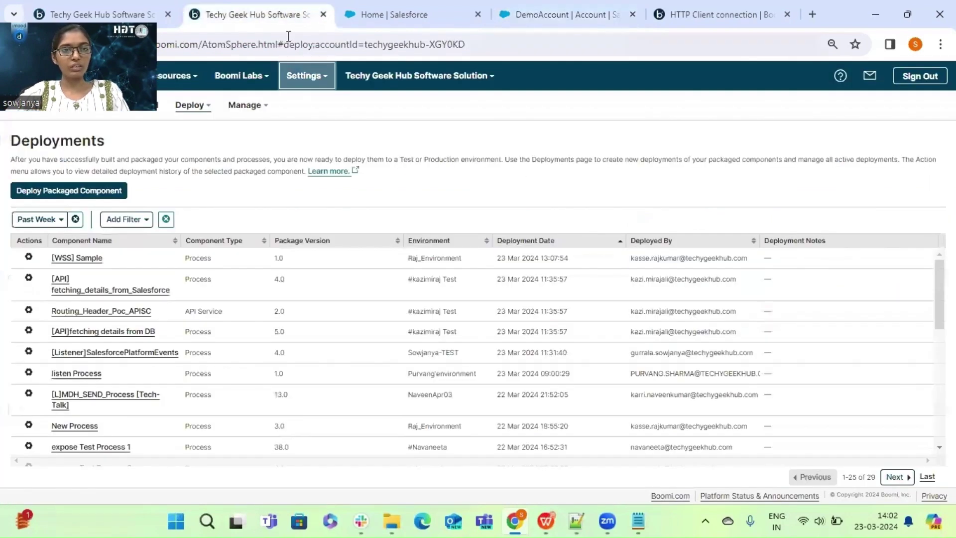
pyautogui.click(239, 107)
pyautogui.click(241, 129)
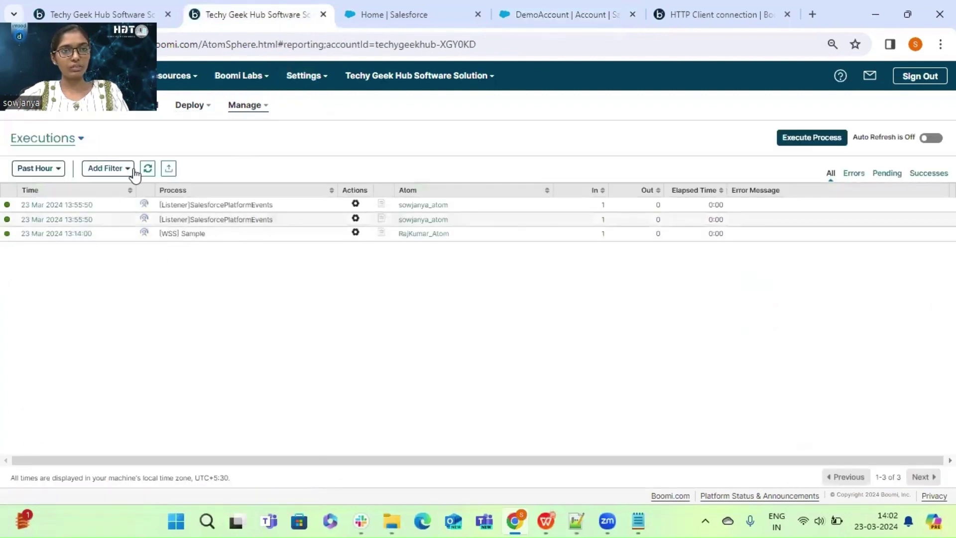
pyautogui.click(148, 169)
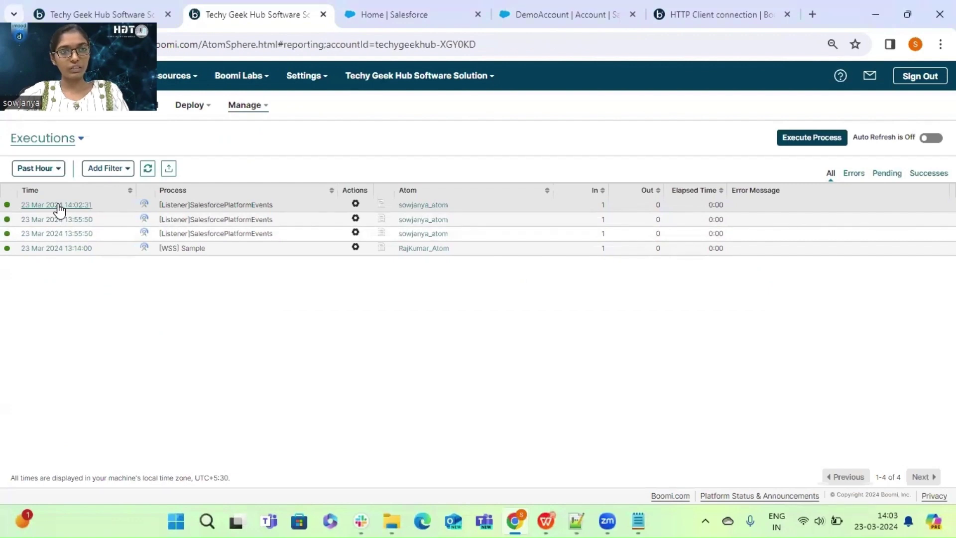
# View the 14:02:31 run's returned document with the DemoAccount CREATE event, then close it.
pyautogui.click(59, 206)
pyautogui.click(294, 274)
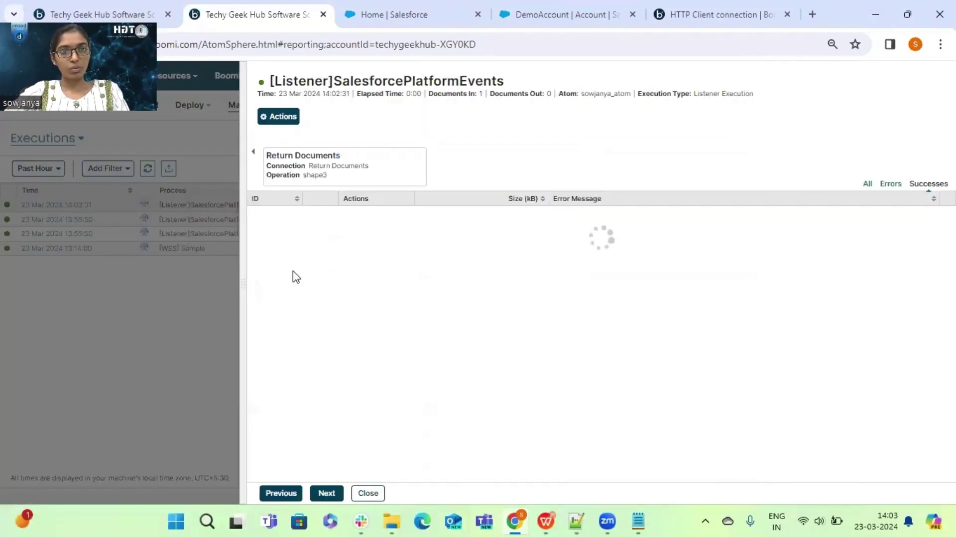
pyautogui.click(377, 215)
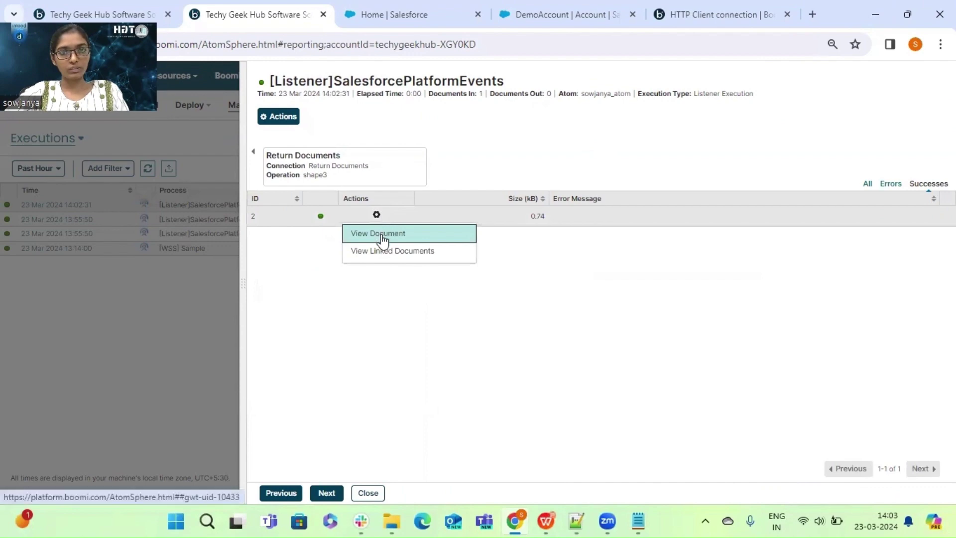
pyautogui.click(378, 233)
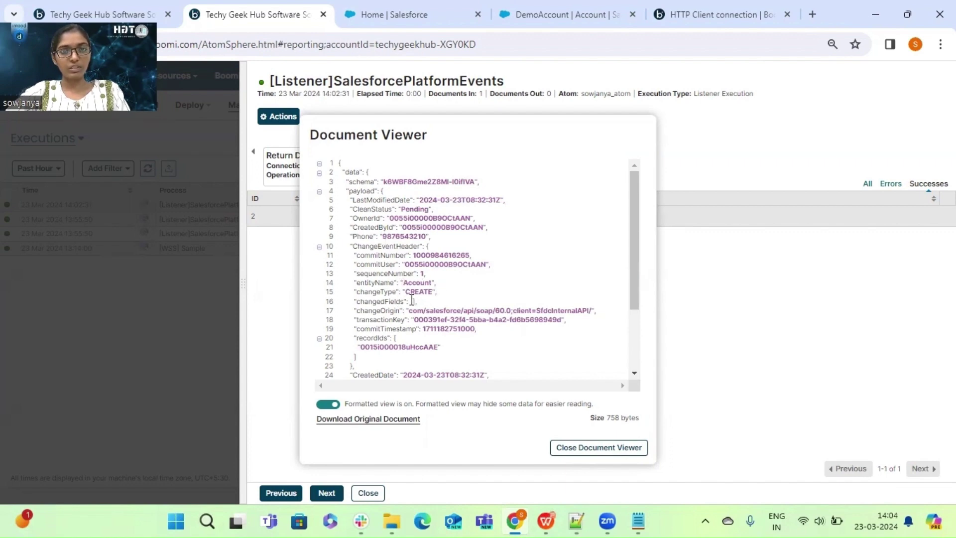
pyautogui.scroll(-3, 438, 343)
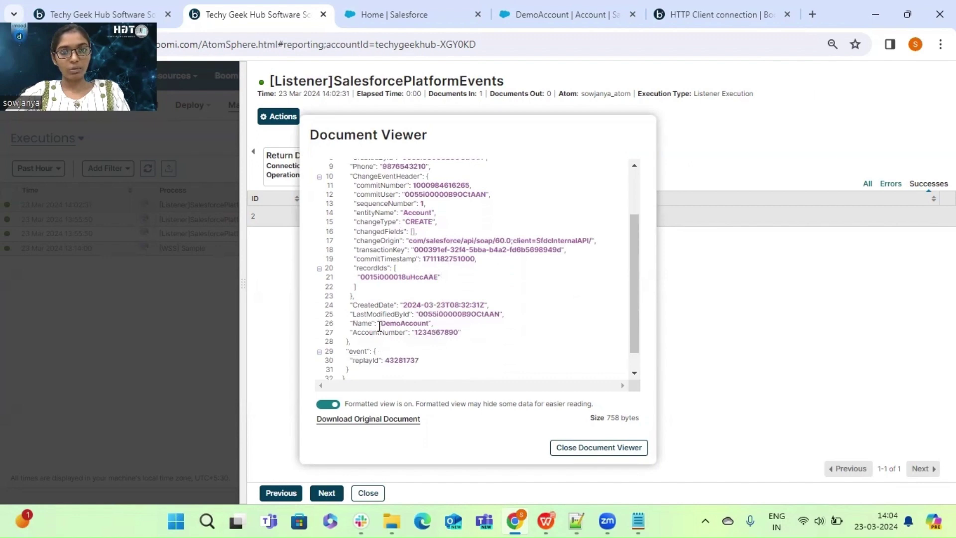
pyautogui.click(575, 449)
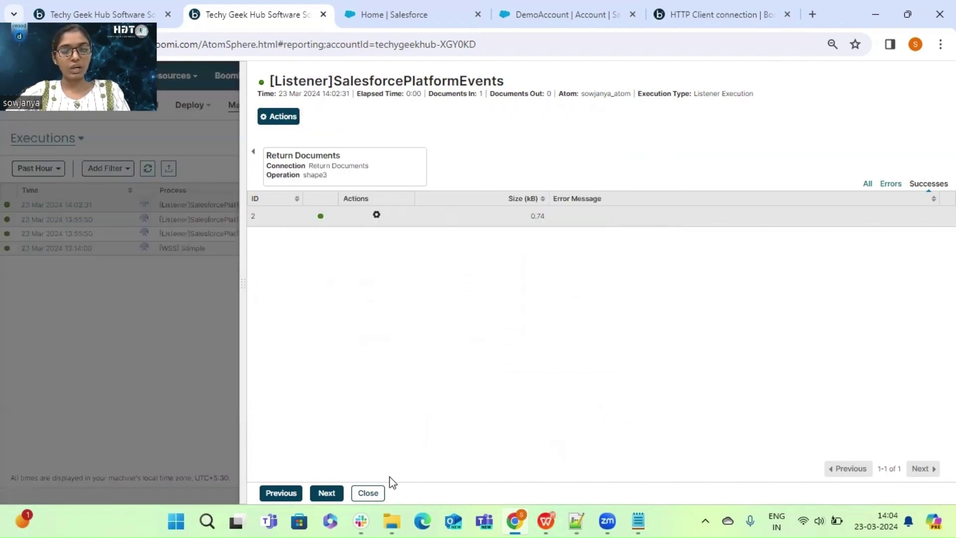
pyautogui.click(368, 493)
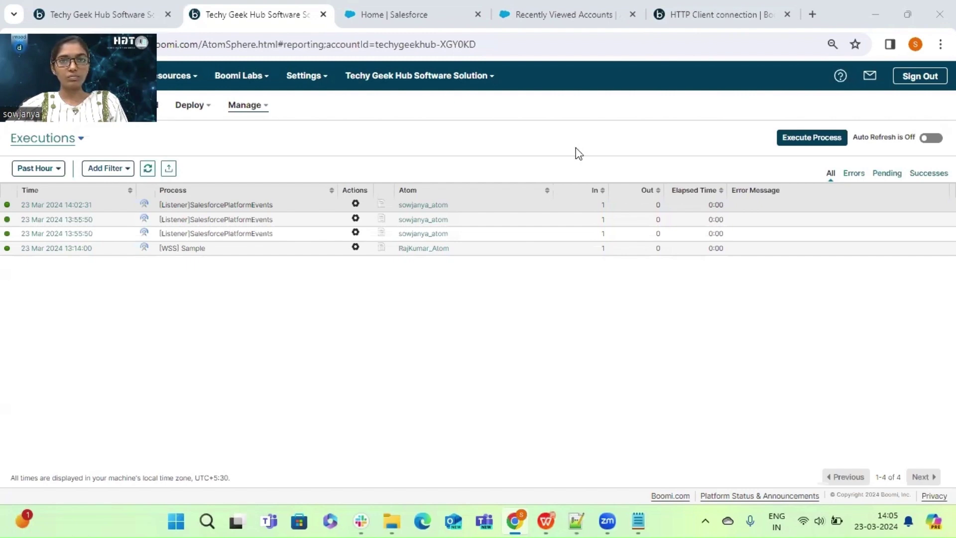
# Rename DemoAccount to Demo inline in Recently Viewed Accounts, then return to Boomi.
pyautogui.click(440, 17)
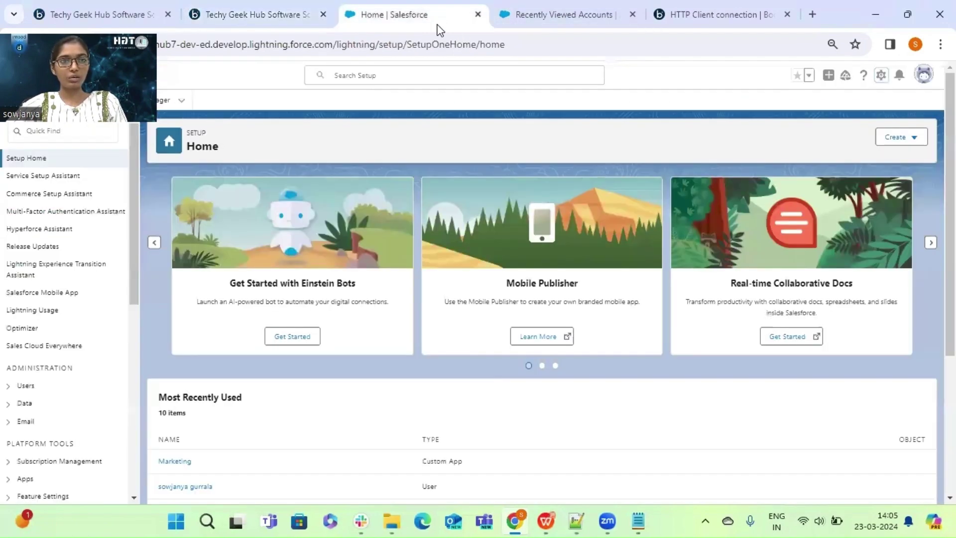
pyautogui.click(519, 15)
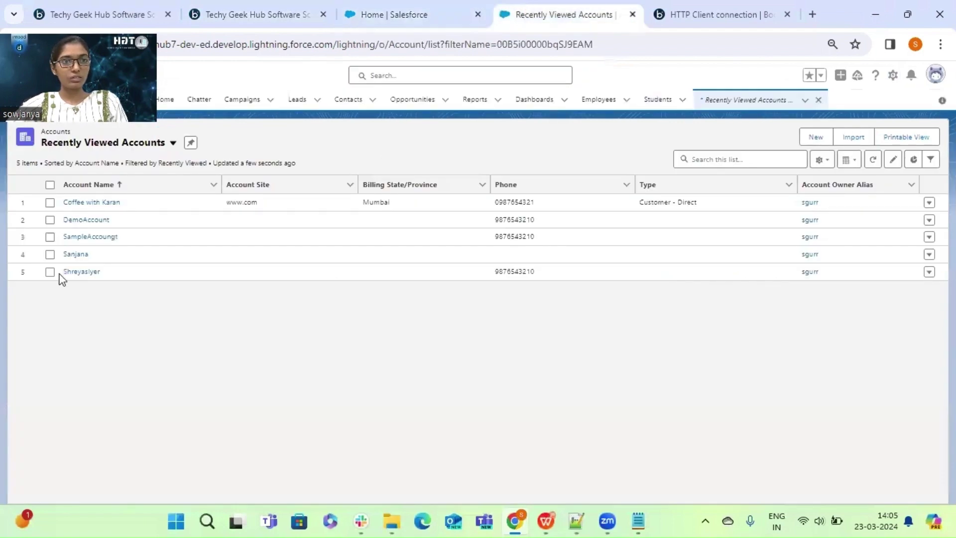
pyautogui.click(211, 220)
pyautogui.press('BackSpace')
pyautogui.press('BackSpace')
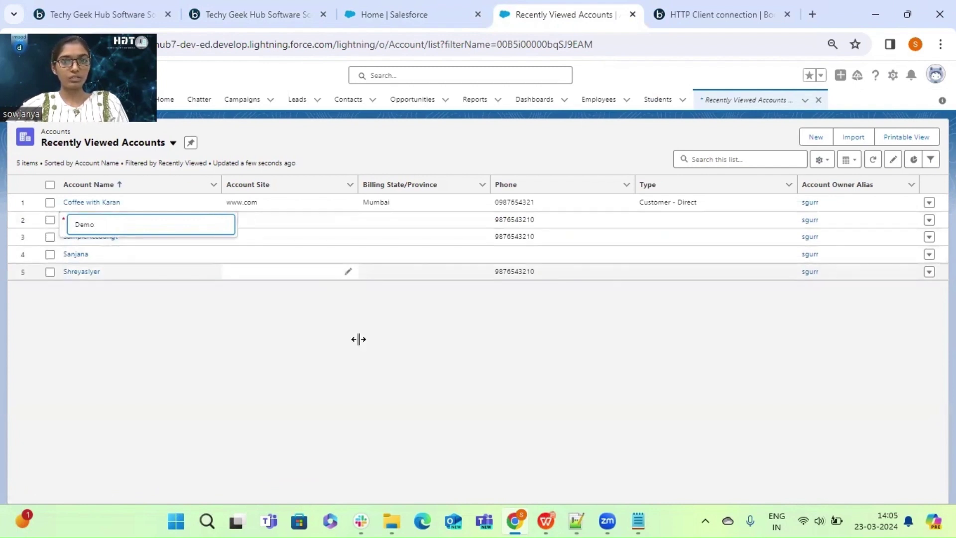
pyautogui.click(363, 277)
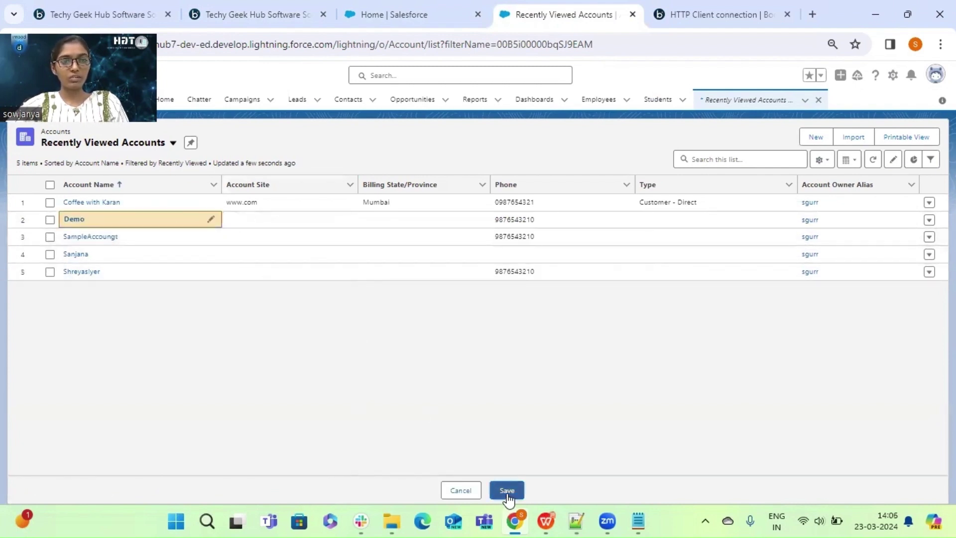
pyautogui.click(507, 491)
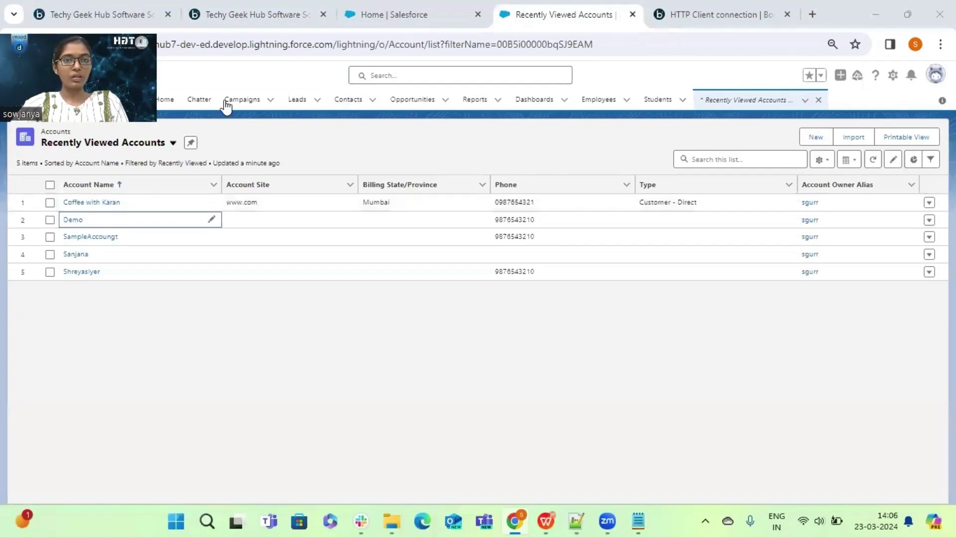
pyautogui.click(276, 11)
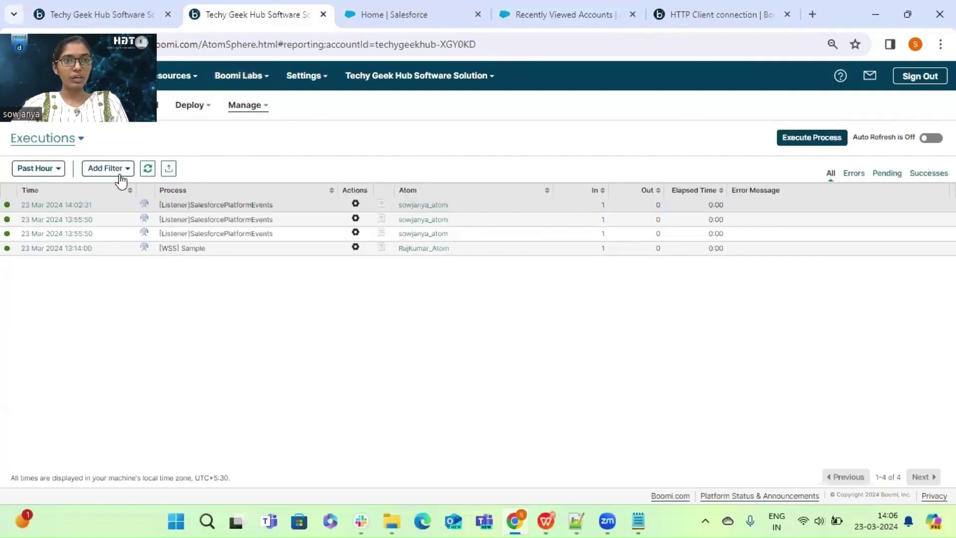
# Refresh the Executions list and open the new 14:06:01 listener run.
pyautogui.click(147, 168)
pyautogui.click(148, 168)
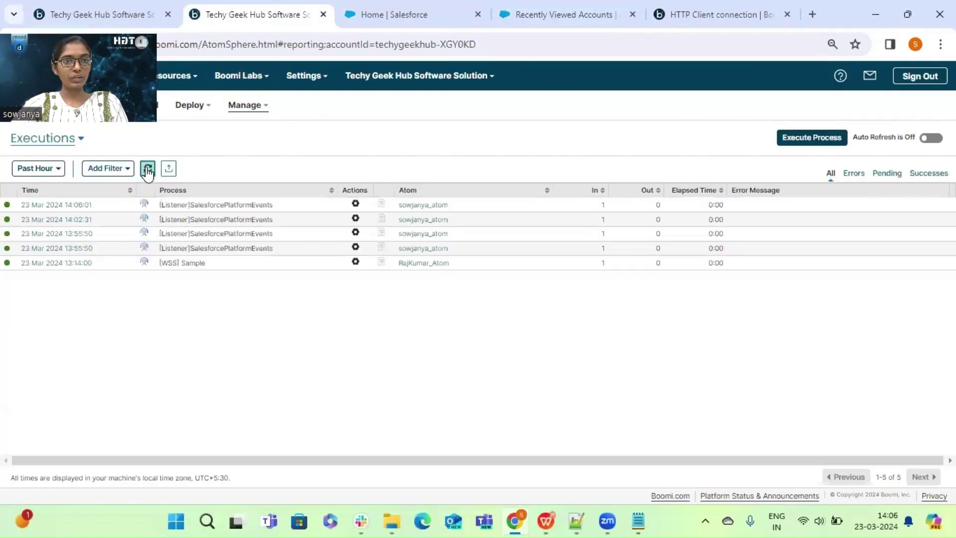
pyautogui.click(79, 206)
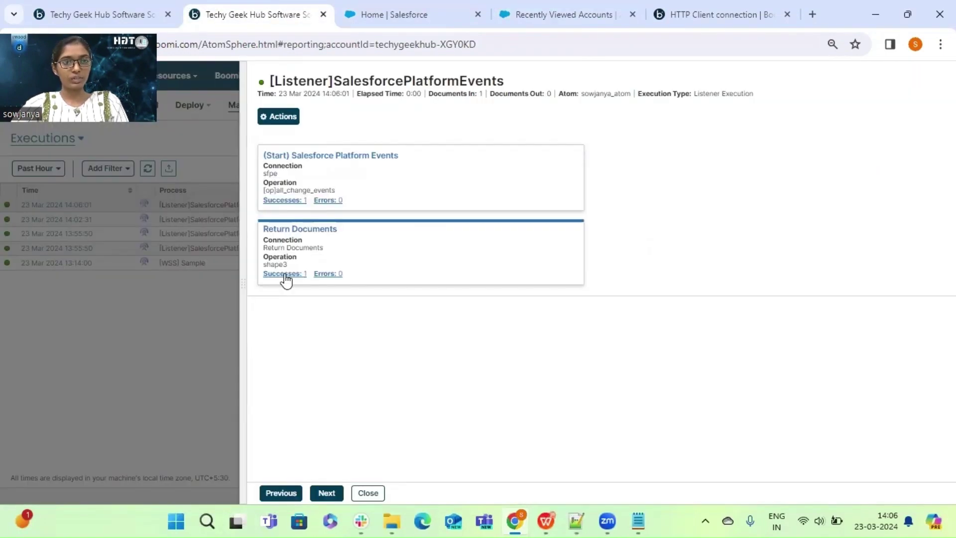
# View the run's successful document, confirming the Account UPDATE changed Name to Demo, then close it.
pyautogui.click(285, 275)
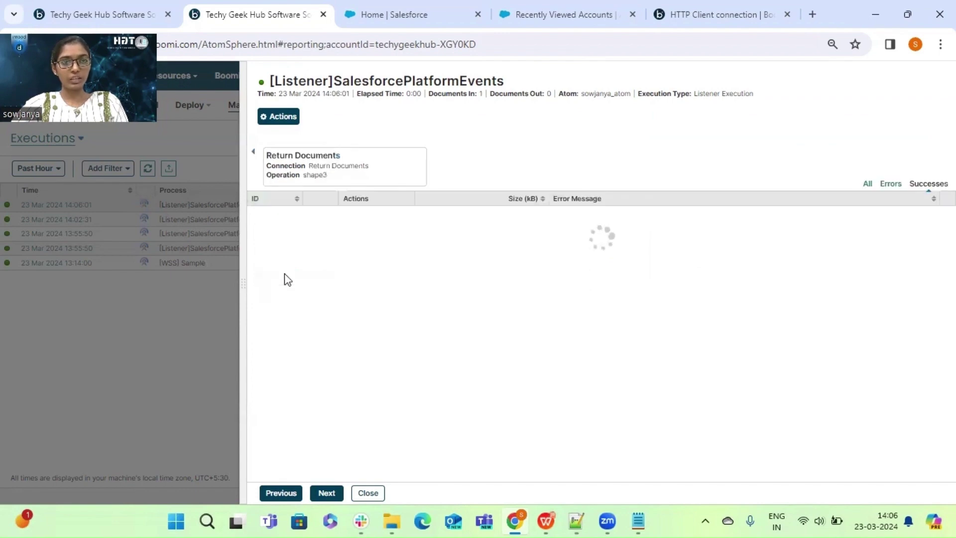
pyautogui.click(378, 216)
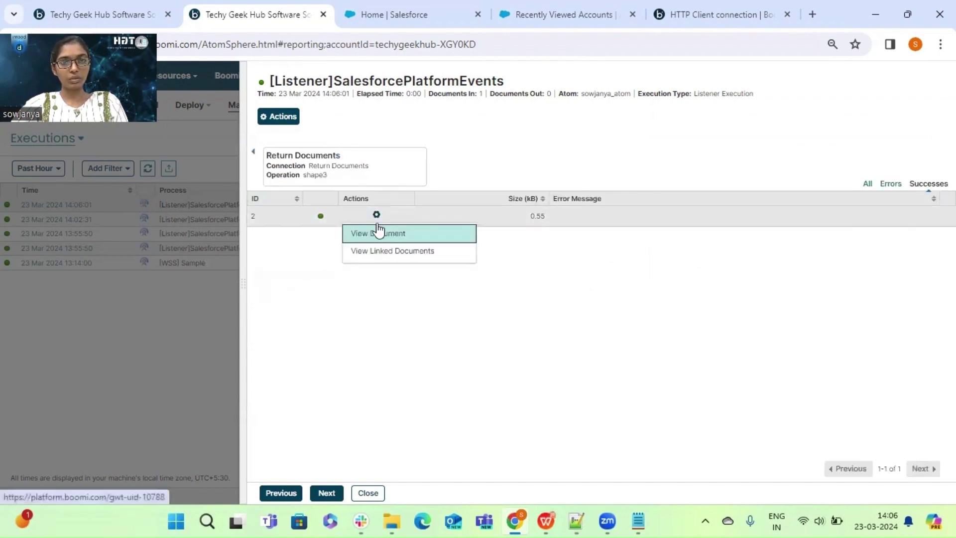
pyautogui.click(375, 232)
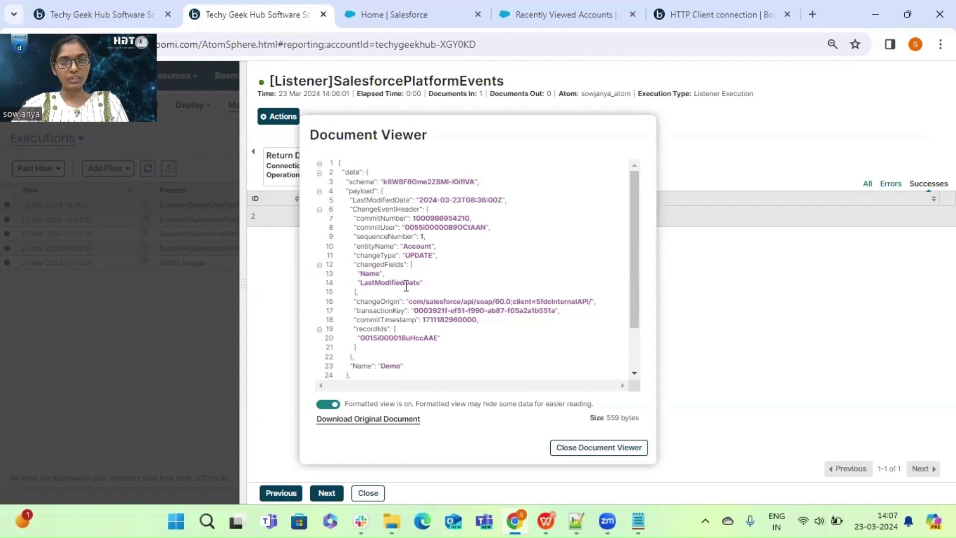
pyautogui.scroll(-2, 456, 315)
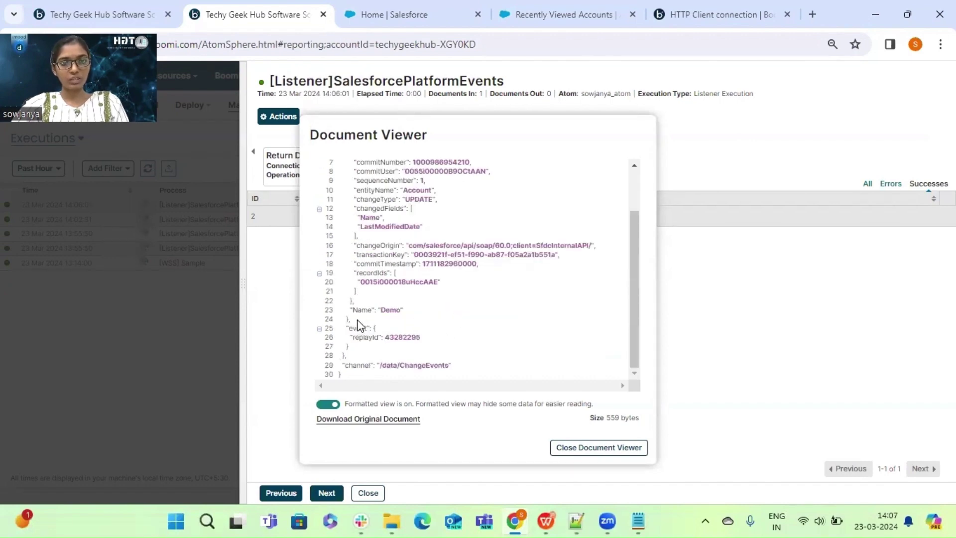
pyautogui.moveTo(389, 310); pyautogui.dragTo(399, 310)
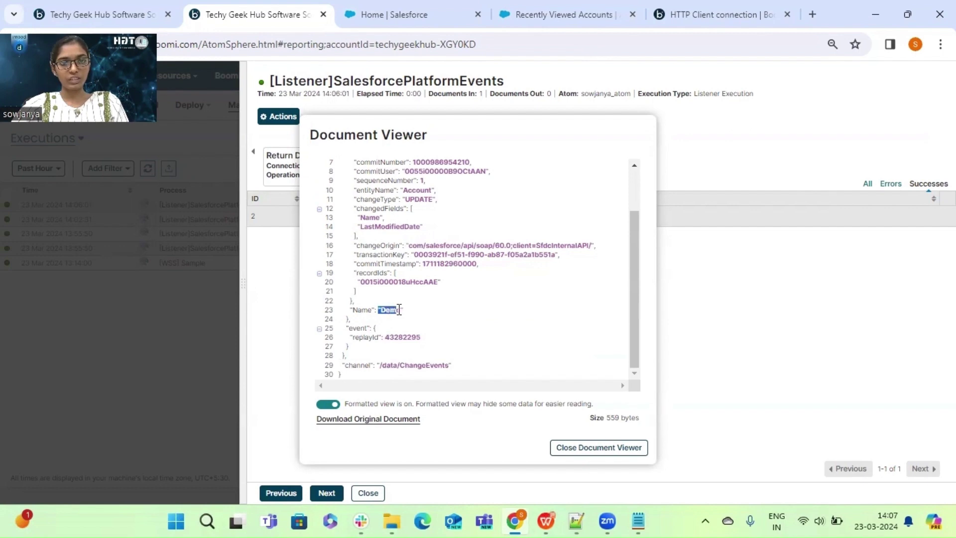
pyautogui.click(578, 447)
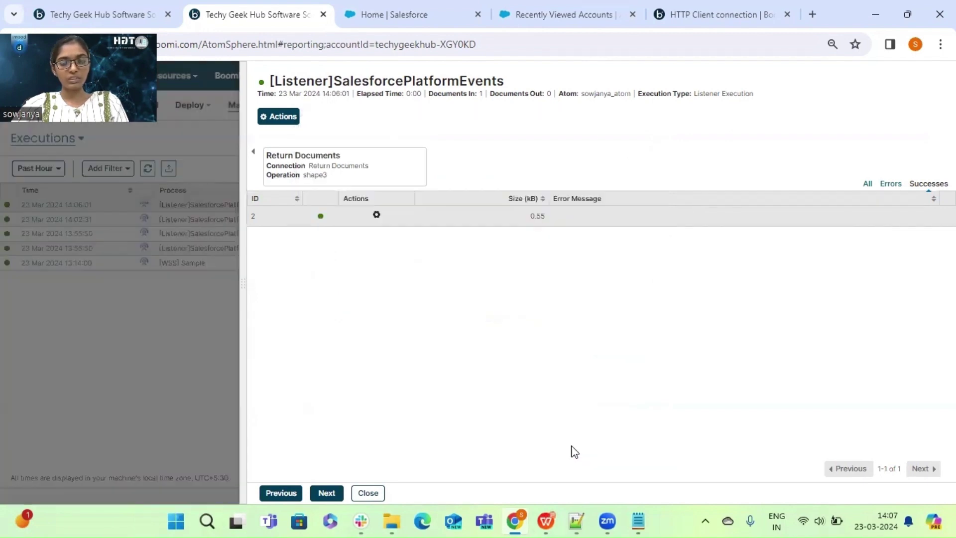
pyautogui.click(367, 493)
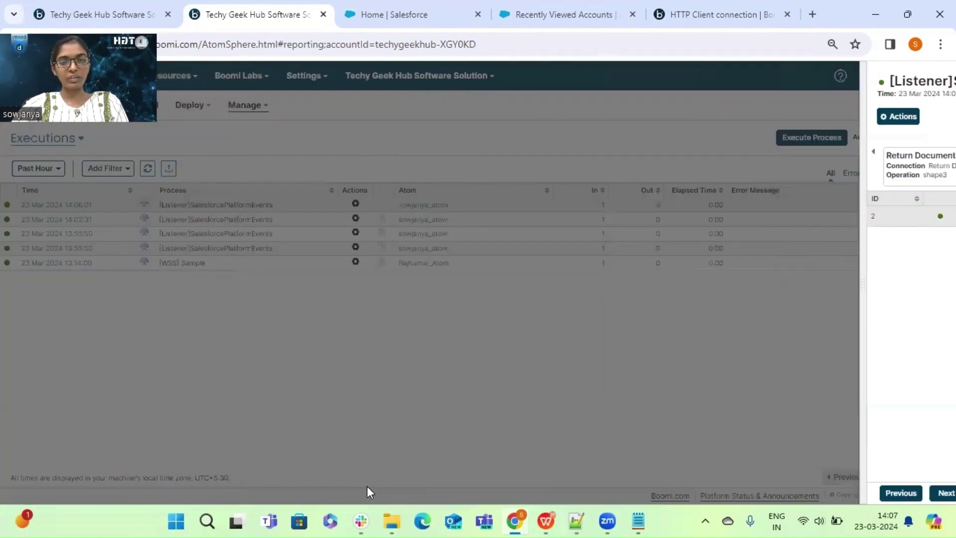